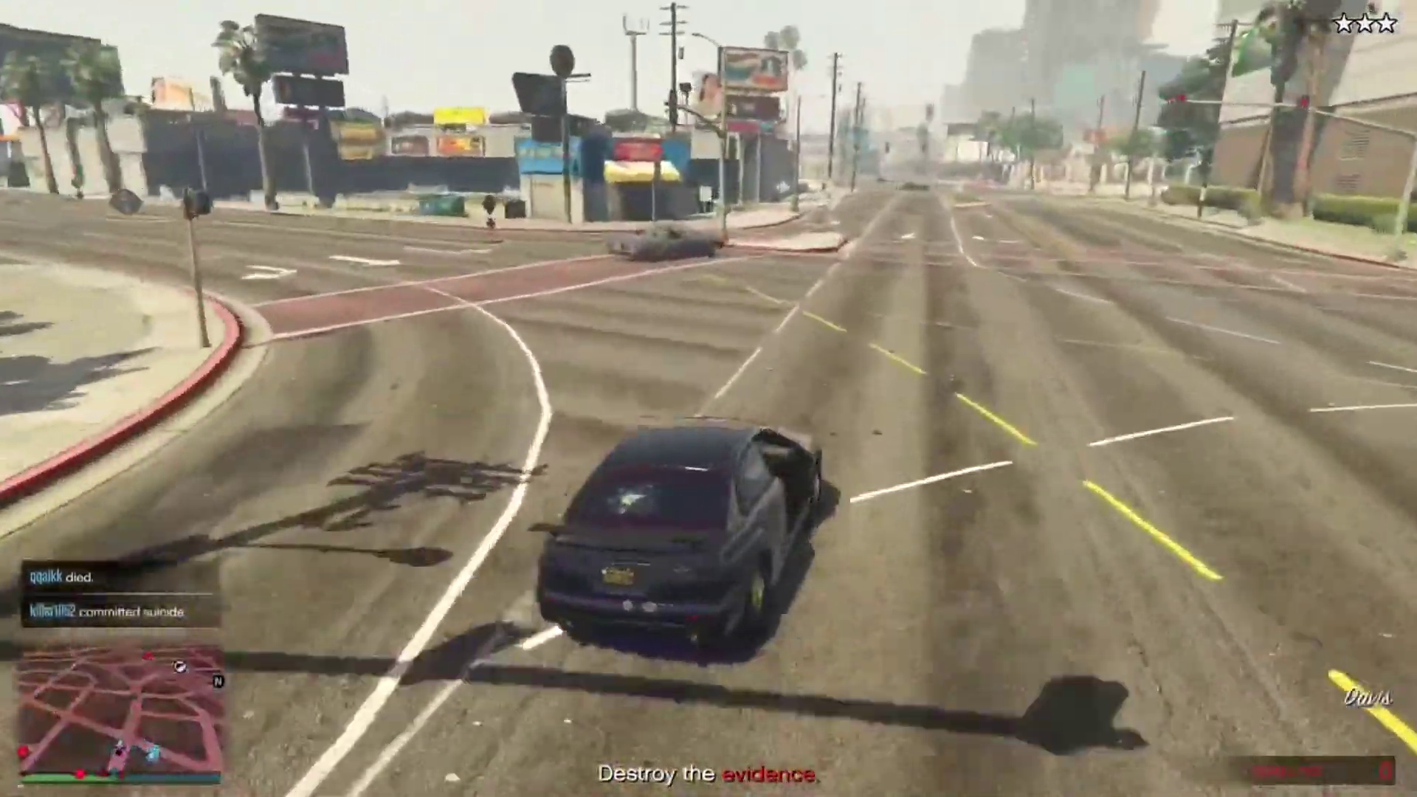
# - Close the YouTube tab, go to thepiratebay10.org and search for 'royalty free'
pyautogui.press('w')
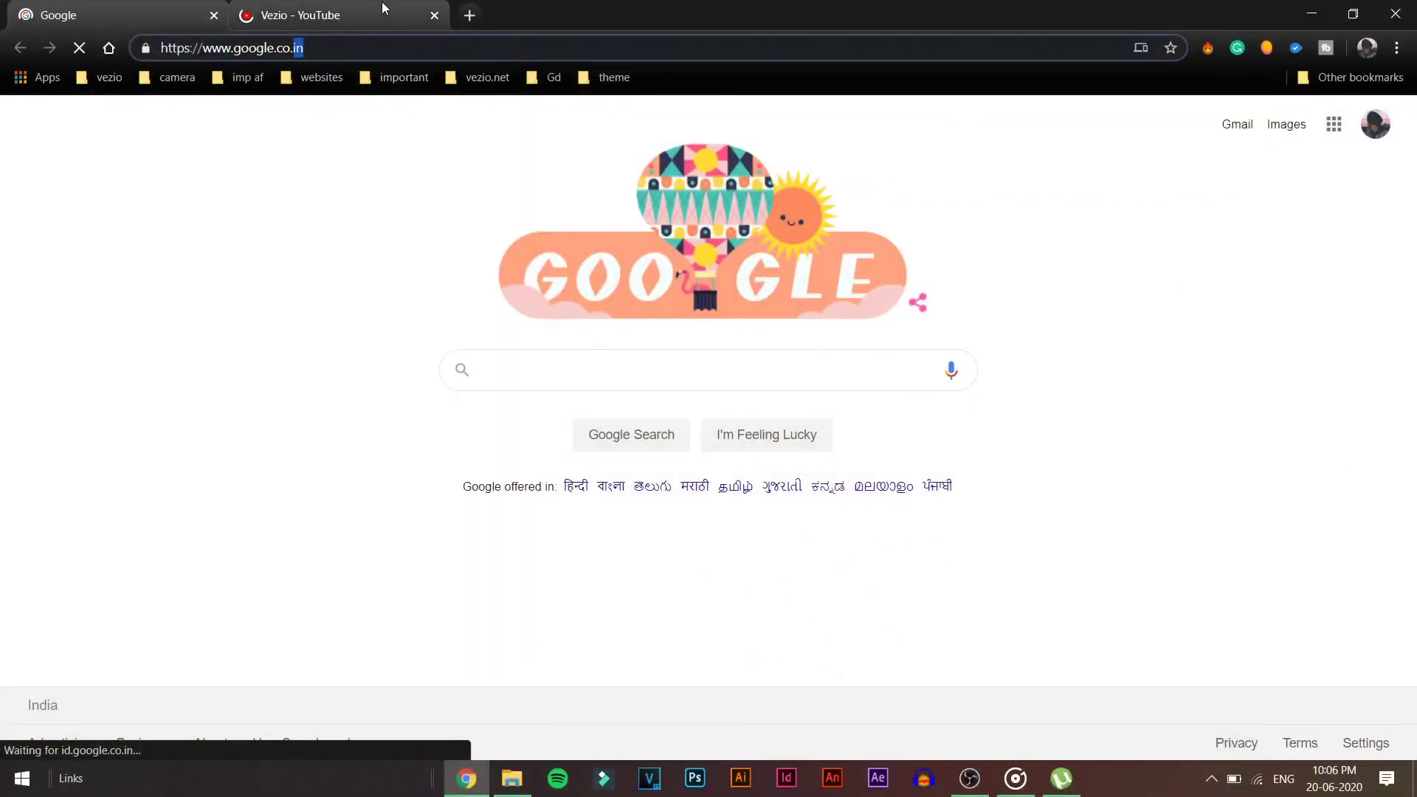
pyautogui.click(434, 15)
pyautogui.click(417, 48)
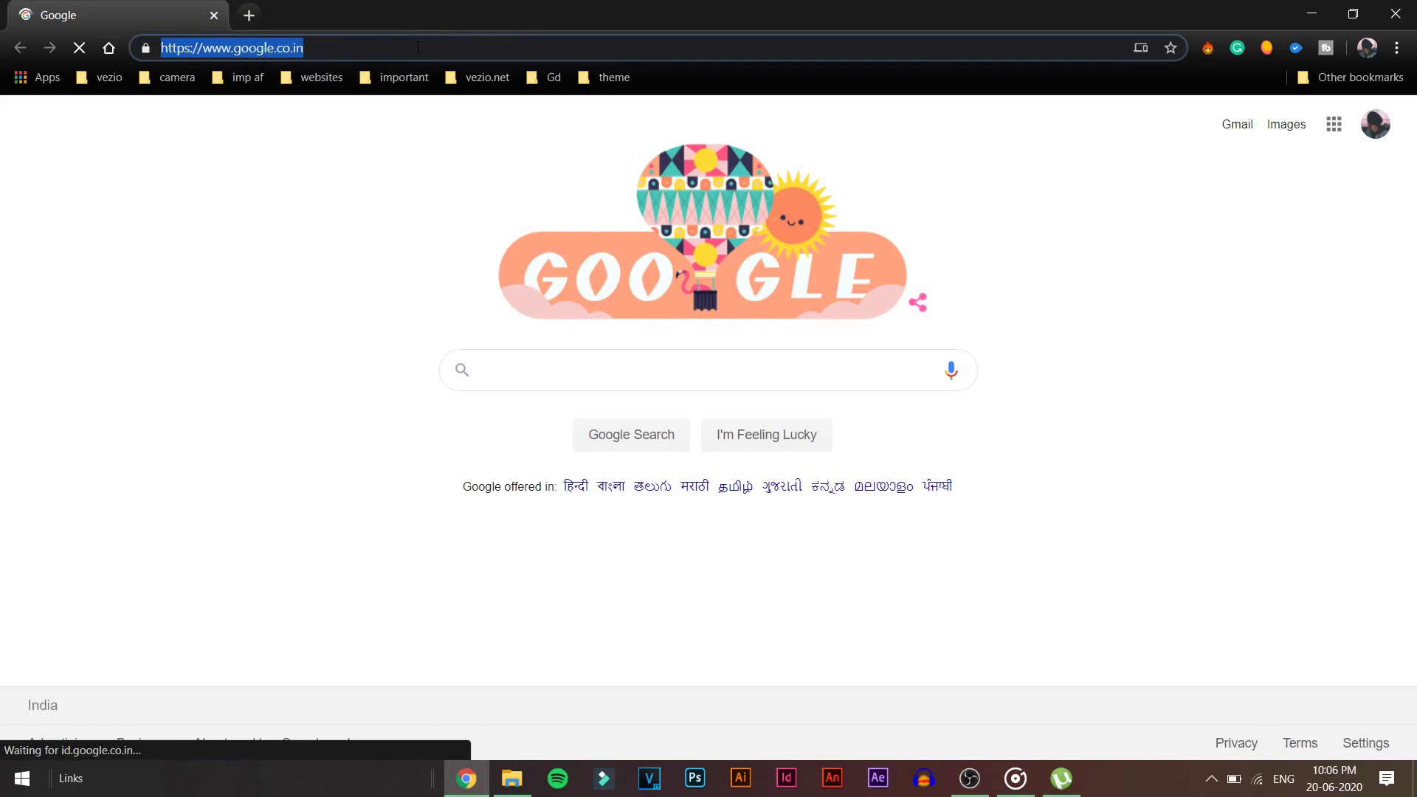
pyautogui.write('pir')
pyautogui.press('Return')
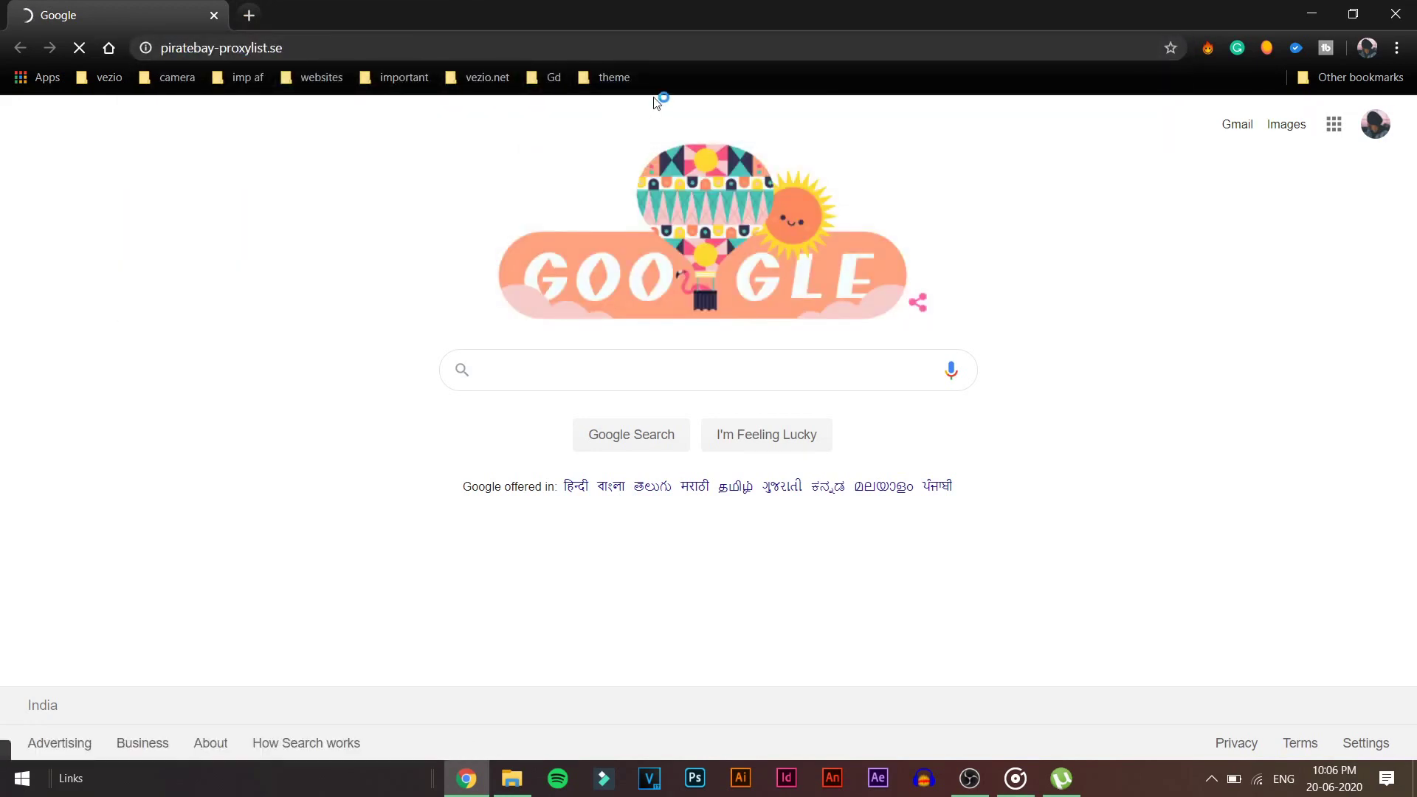
pyautogui.click(601, 51)
pyautogui.write('th')
pyautogui.press('Return')
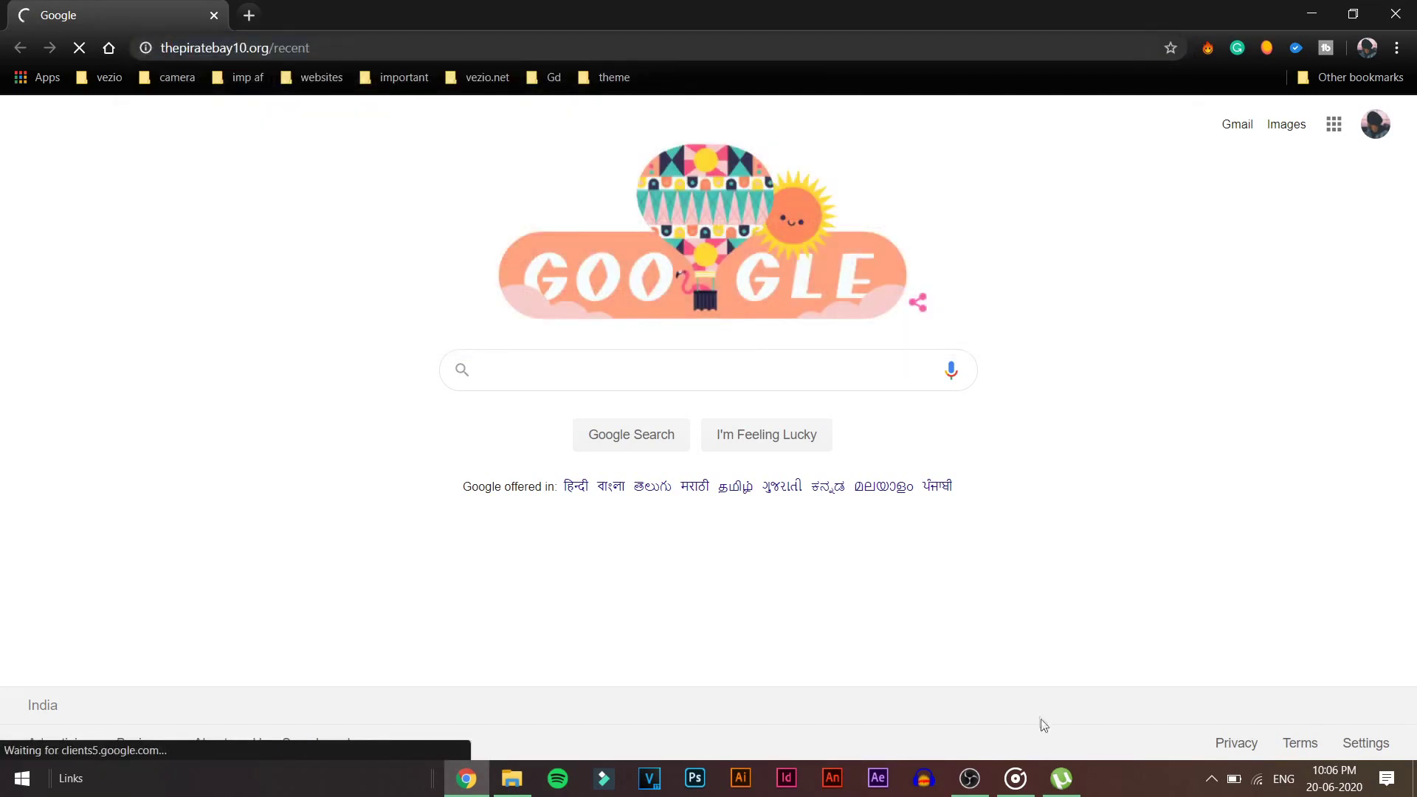
pyautogui.press('Return')
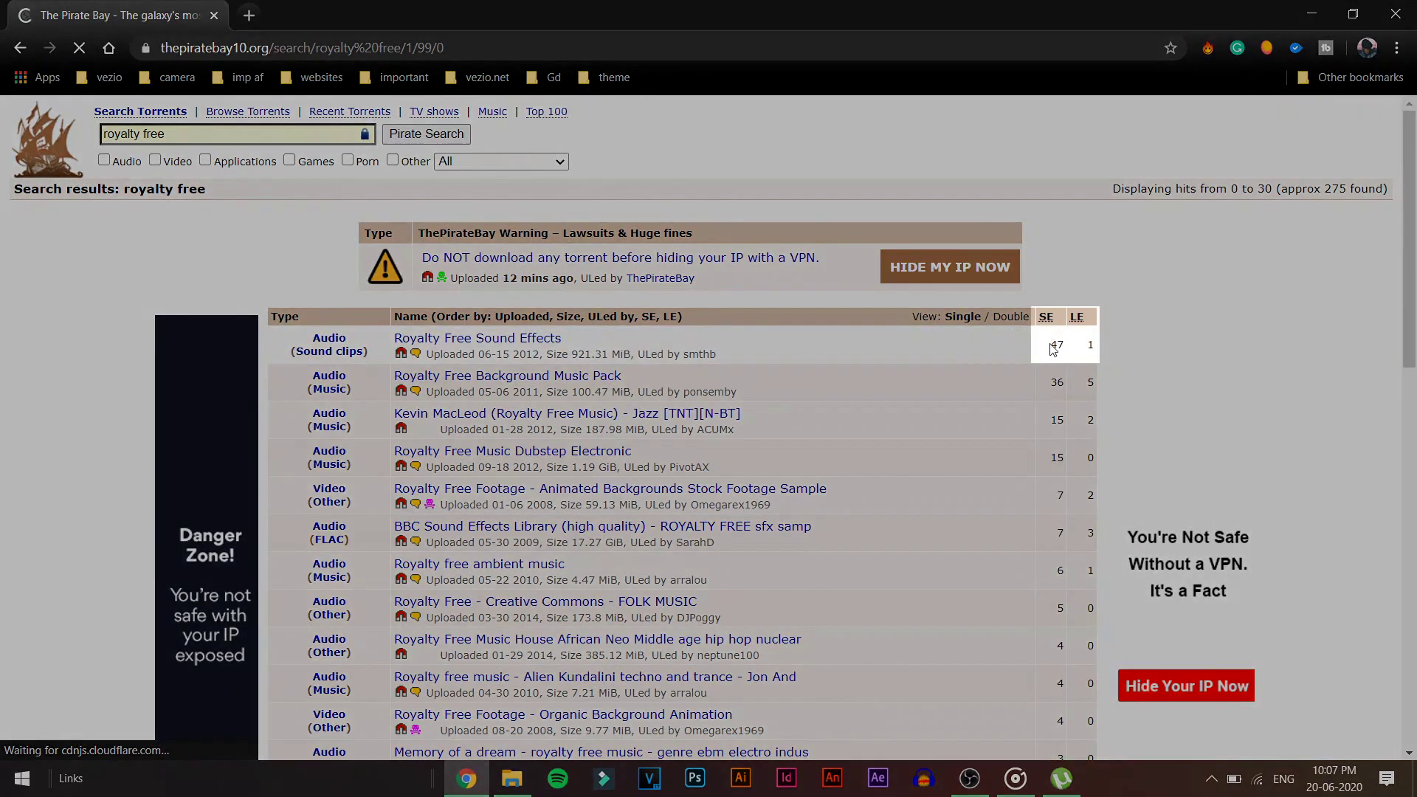
# - Open the 47-seeder Royalty Free Sound Effects torrent and bring its link into µTorrent's Add Torrent from URL
pyautogui.doubleClick(1058, 346)
pyautogui.moveTo(1058, 346); pyautogui.dragTo(1102, 349)
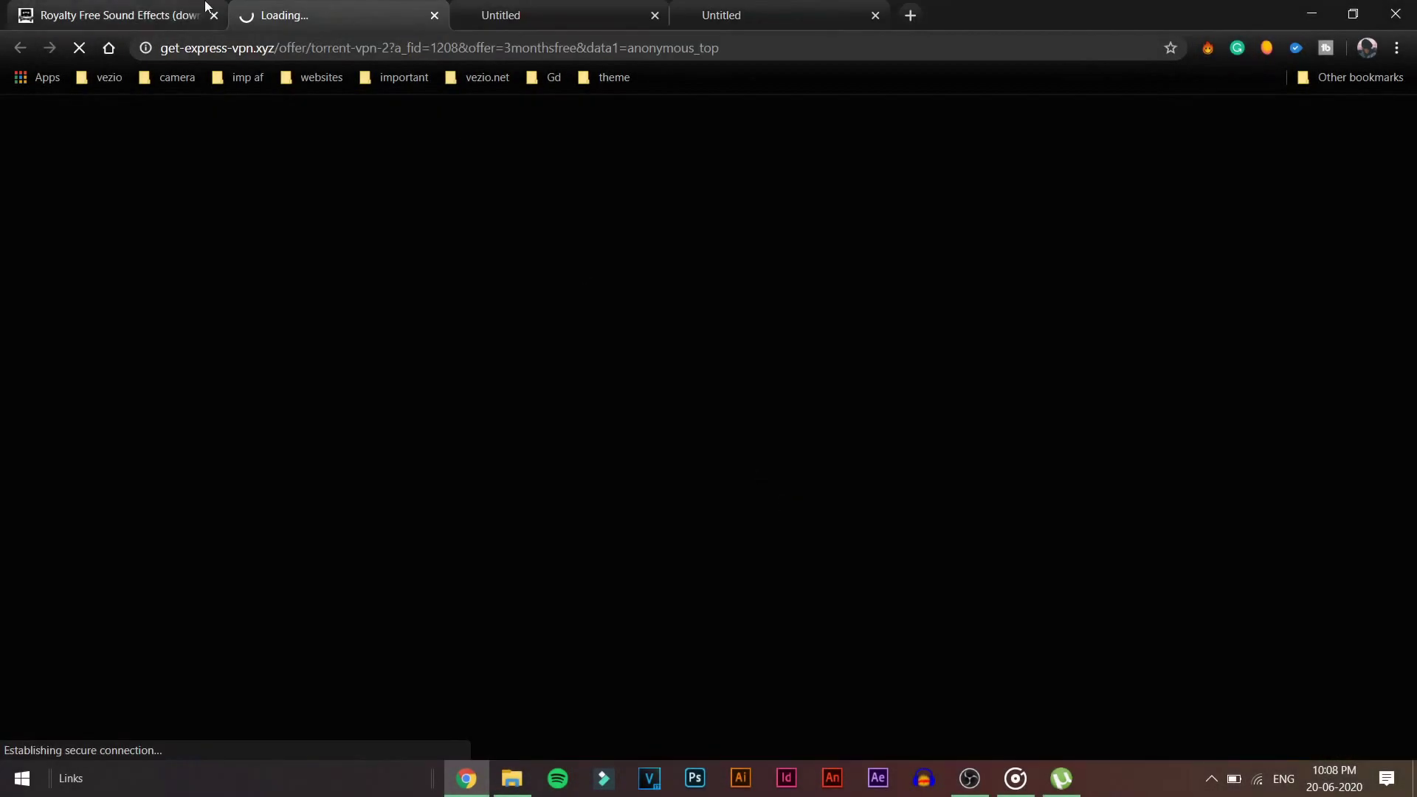
pyautogui.click(206, 5)
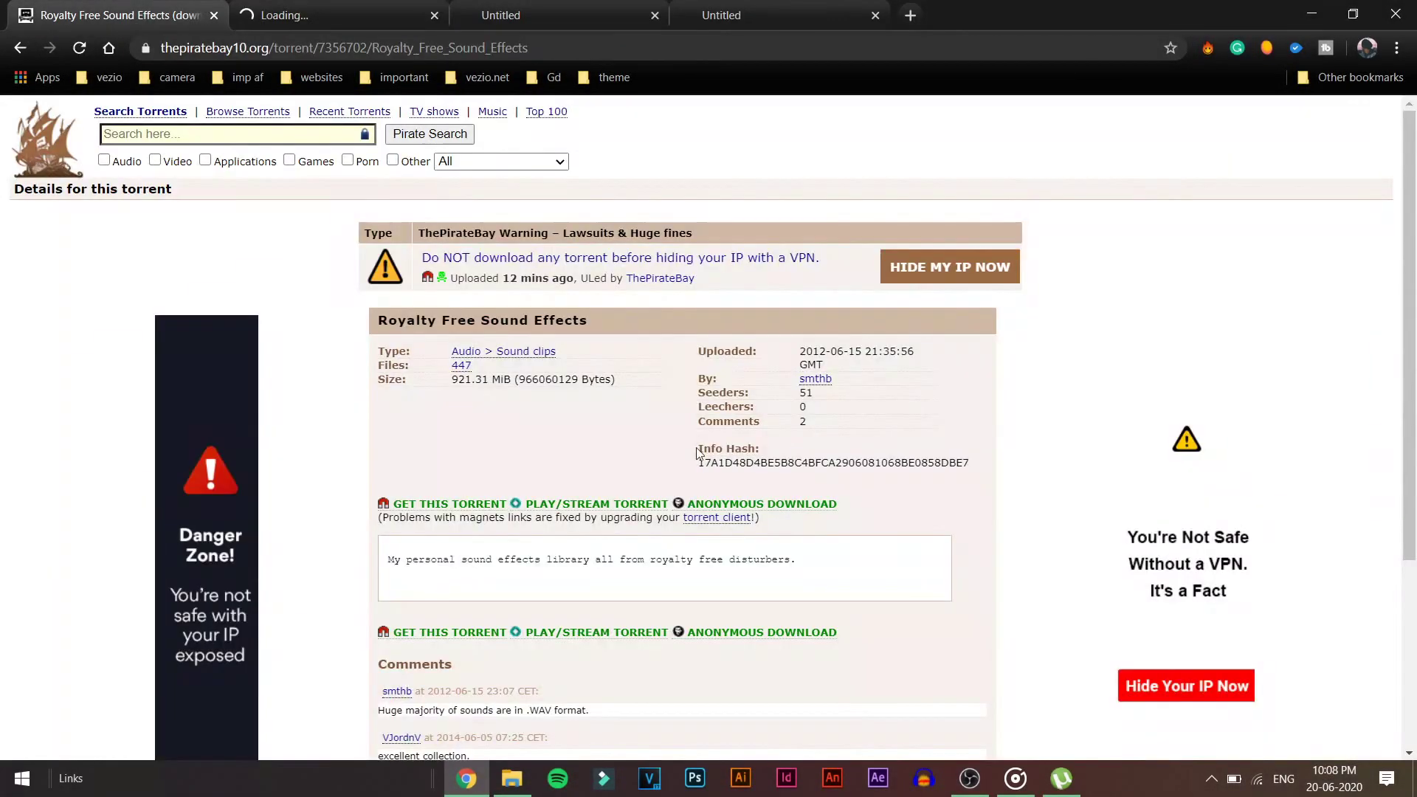
pyautogui.scroll(-4, 506, 687)
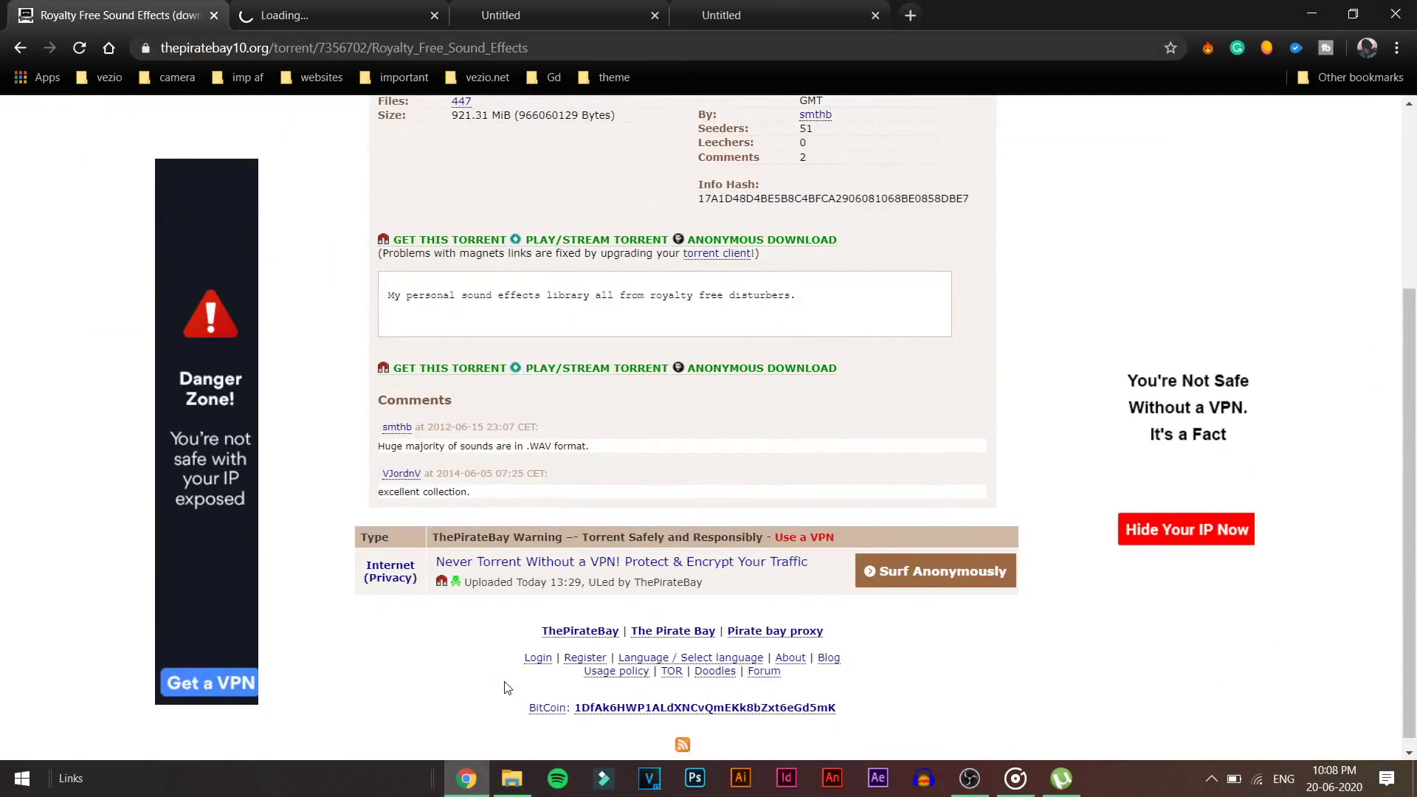
pyautogui.scroll(4, 507, 686)
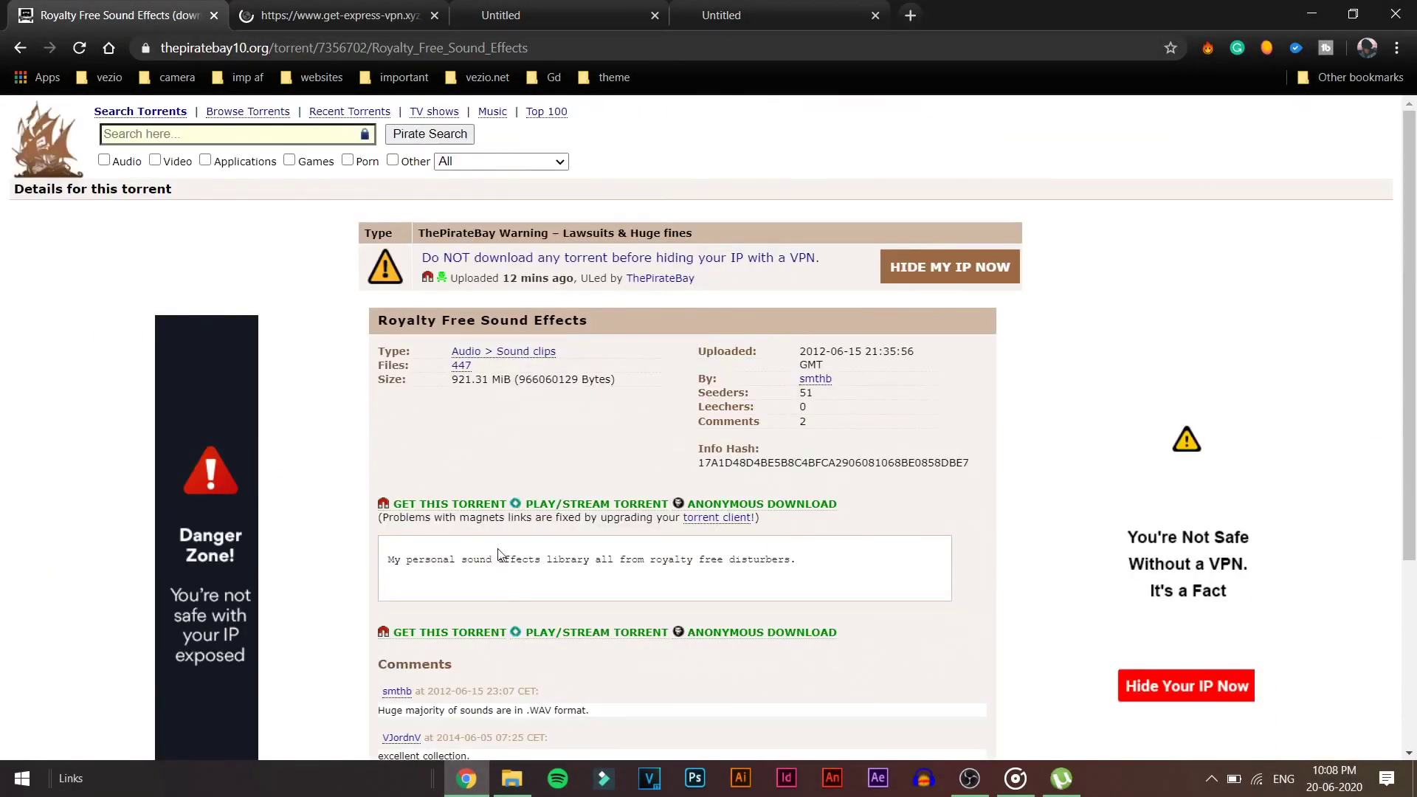
pyautogui.hotkey('alt', 'Tab')
pyautogui.click(417, 154)
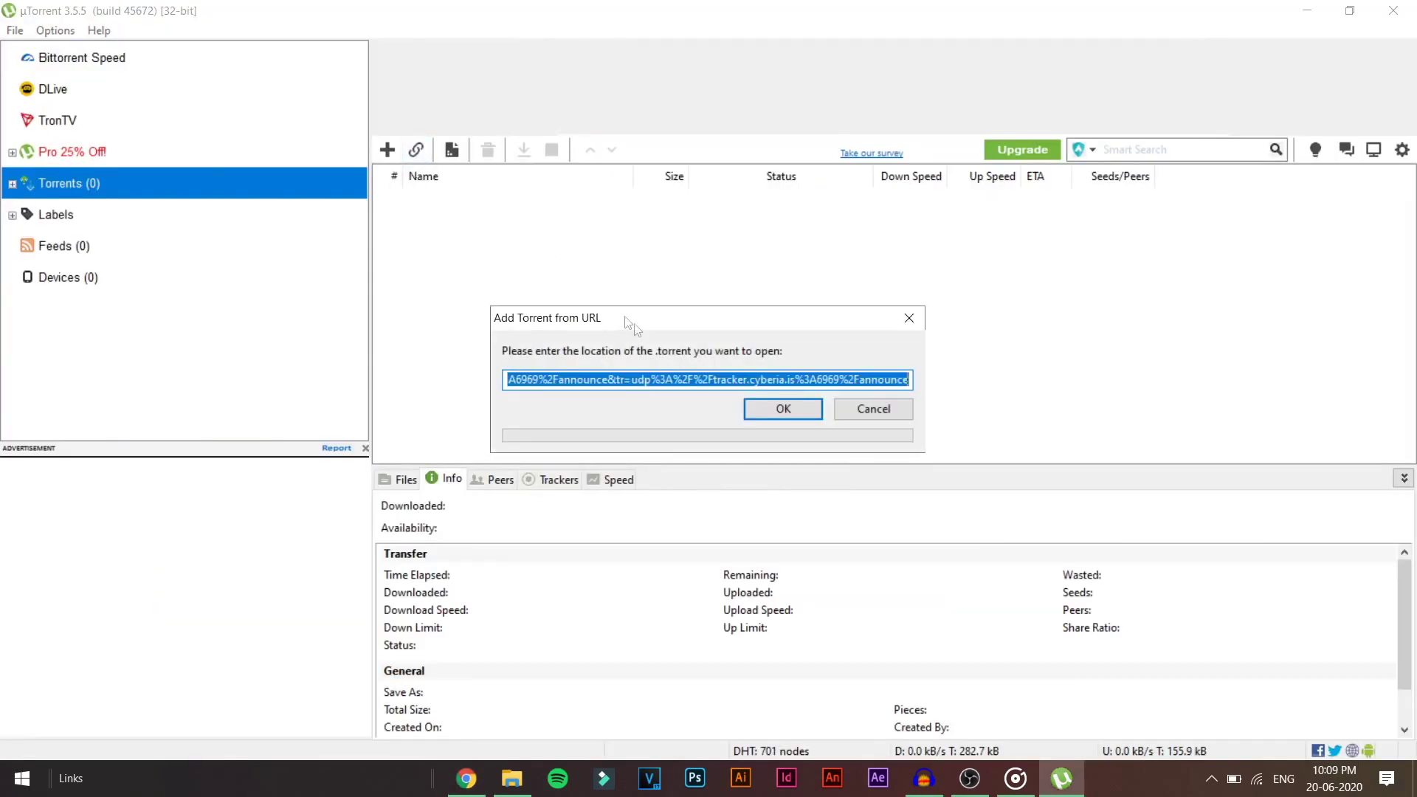
# - Add the Sound Effects torrent to Downloads from its magnet link, then pause it
pyautogui.press('Return')
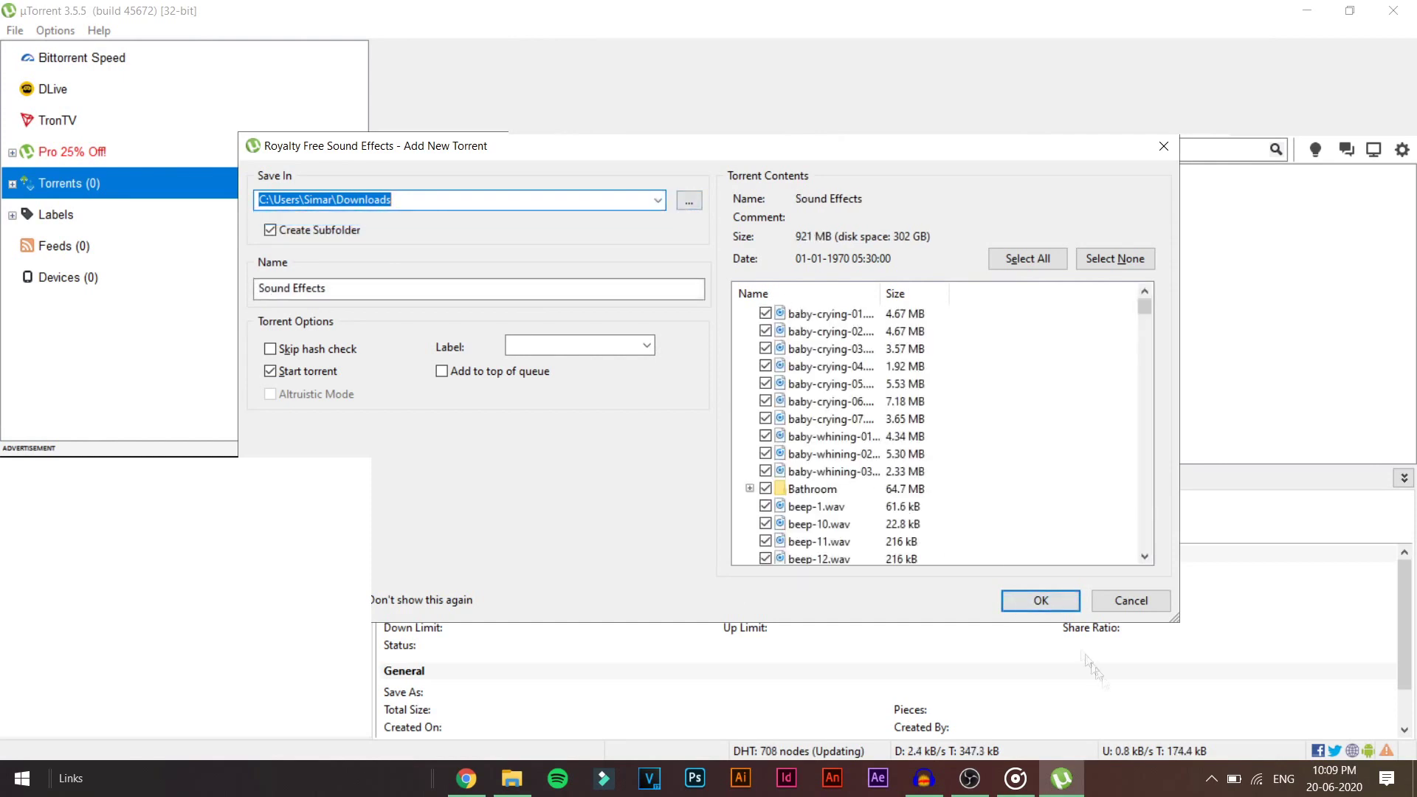
pyautogui.click(1027, 602)
pyautogui.rightClick(736, 195)
pyautogui.click(901, 221)
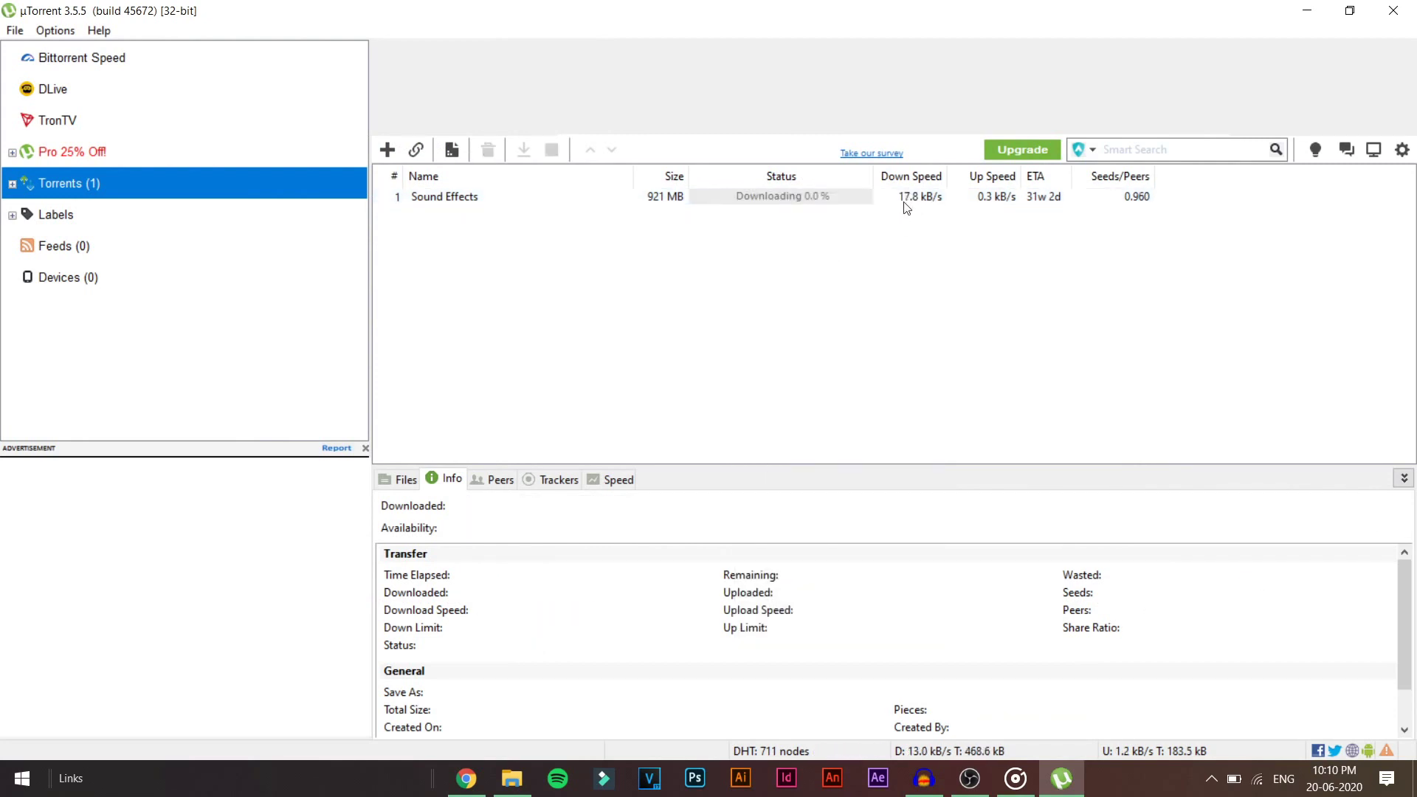
pyautogui.click(853, 205)
pyautogui.rightClick(852, 205)
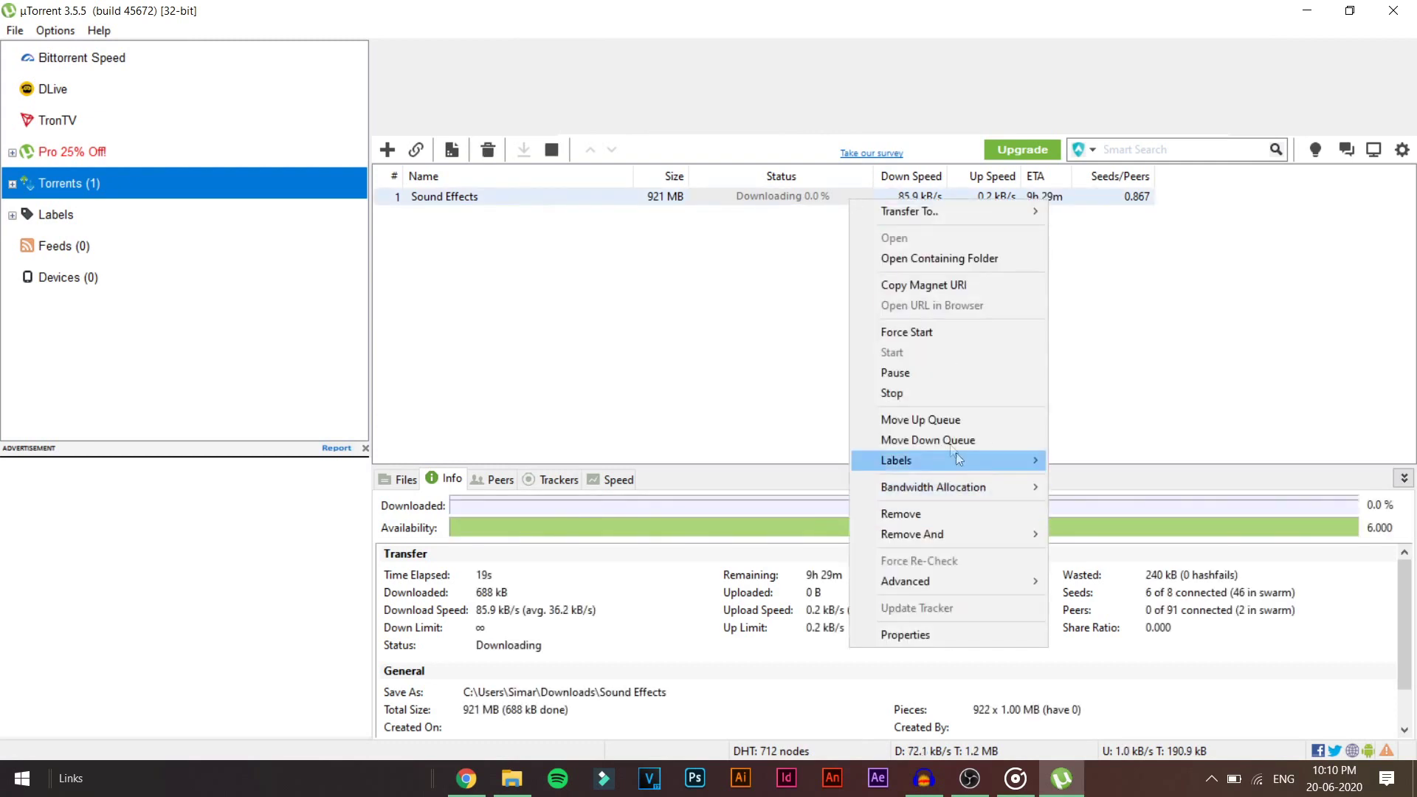
pyautogui.click(900, 375)
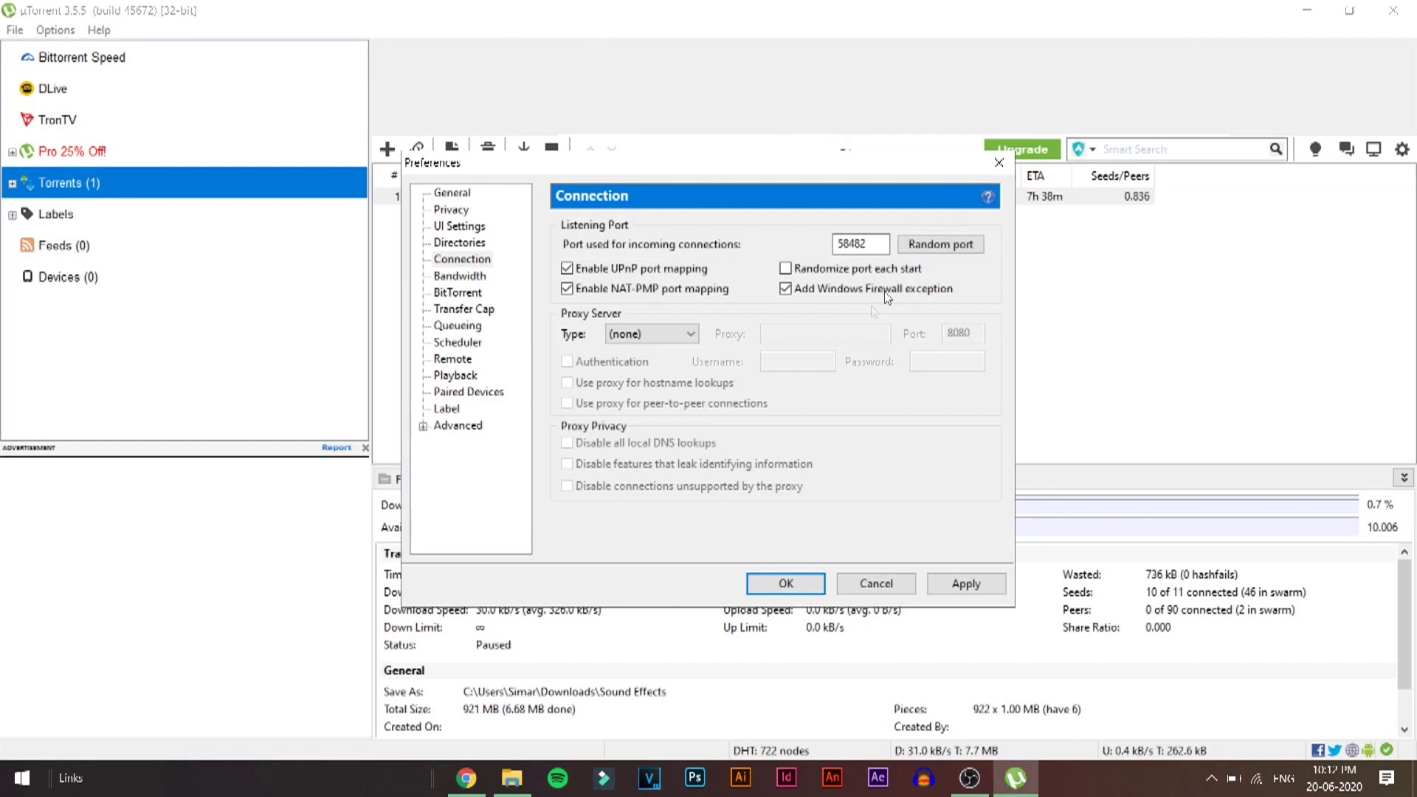
# - Change the incoming connections port from 58482 to 45683
pyautogui.click(479, 259)
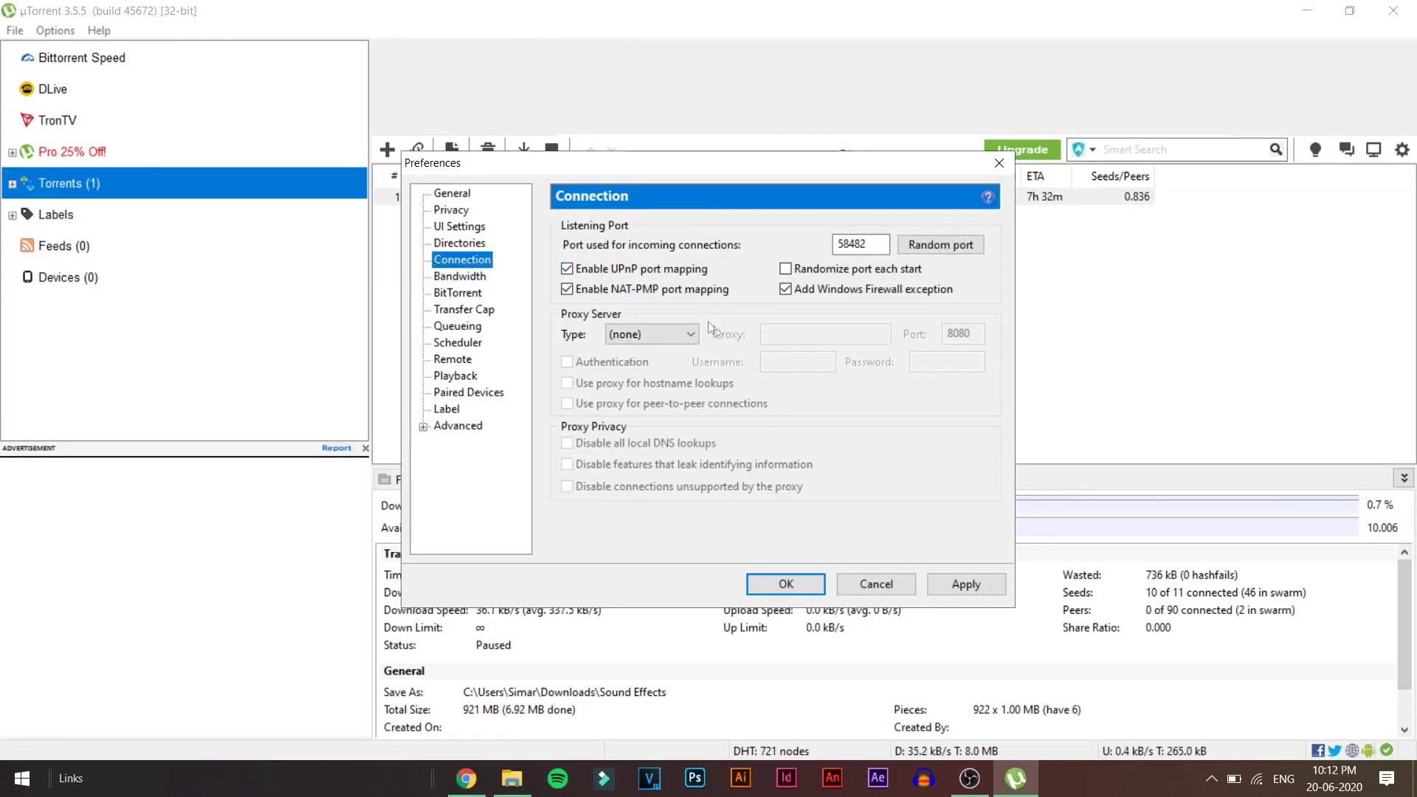
pyautogui.click(642, 272)
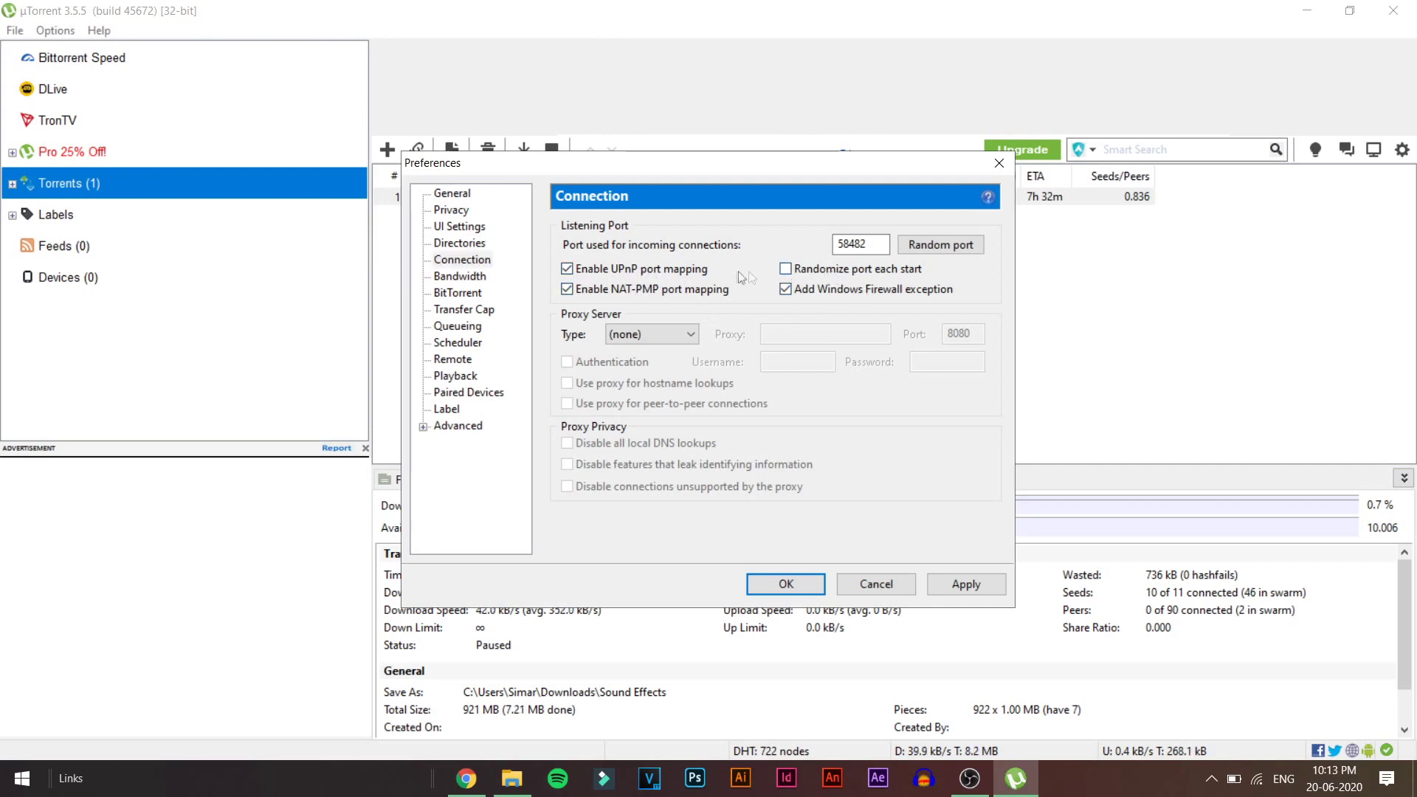
pyautogui.click(863, 246)
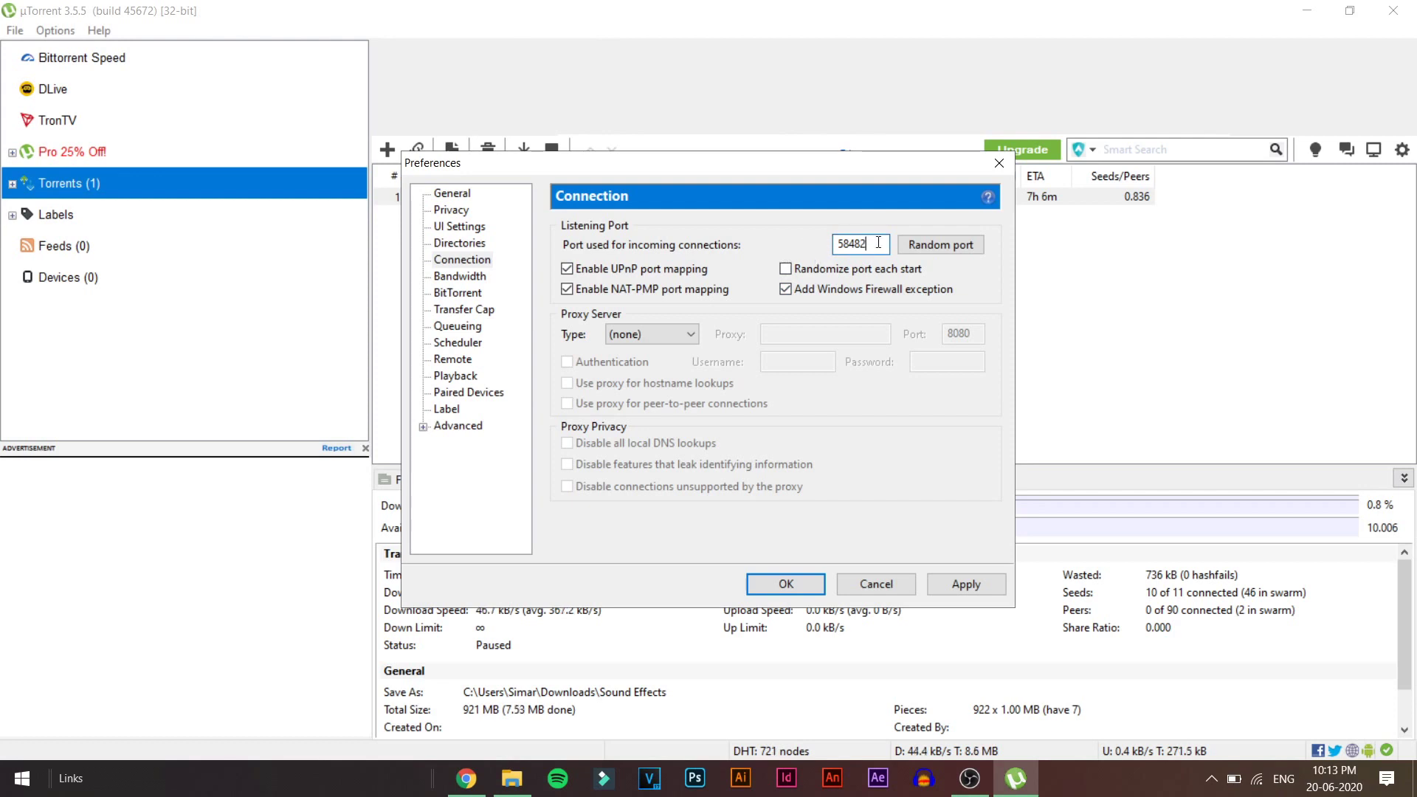
pyautogui.hotkey('ctrl', 'a')
pyautogui.write('45683')
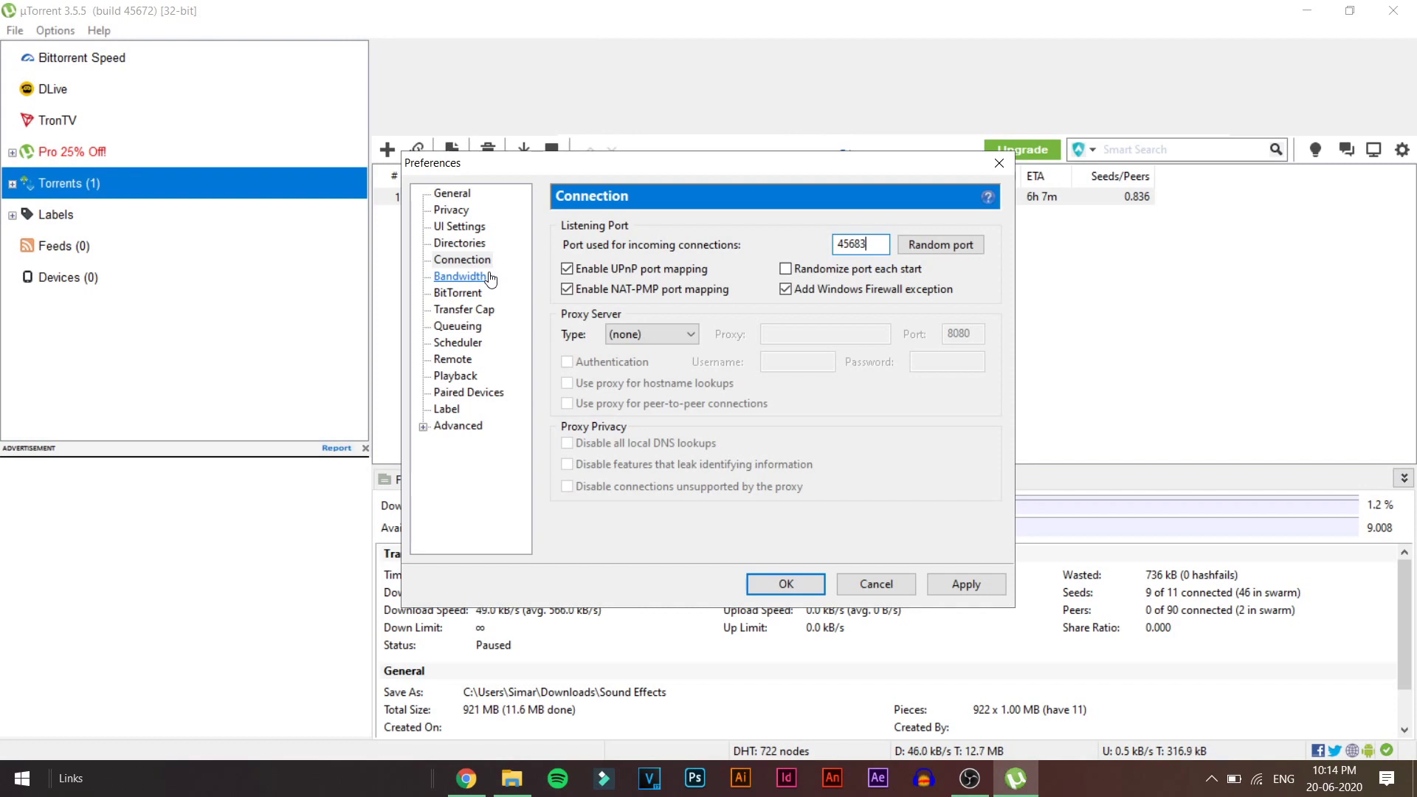
pyautogui.click(473, 428)
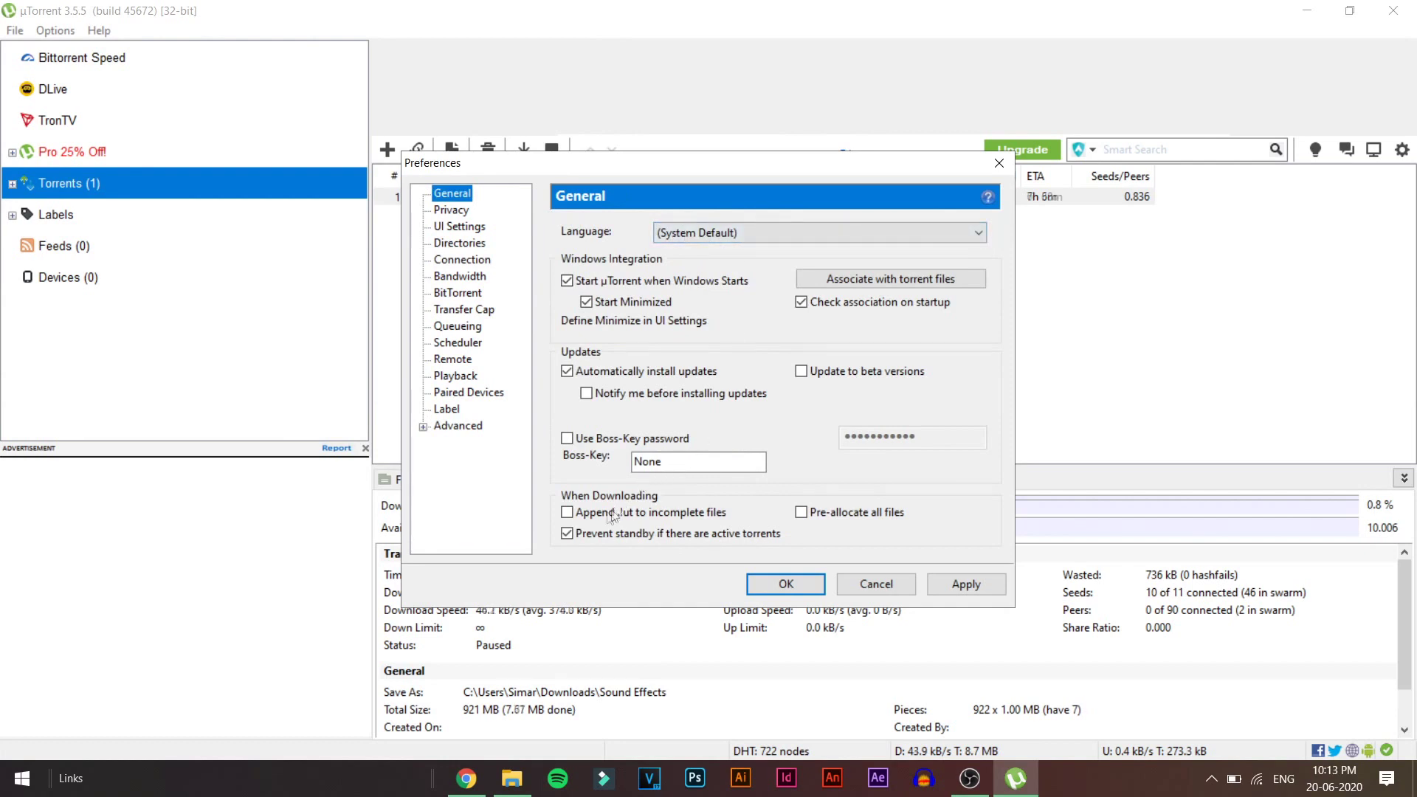
# - Enable 'Append .!ut to incomplete files' and 'Pre-allocate all files' on the General page
pyautogui.click(668, 513)
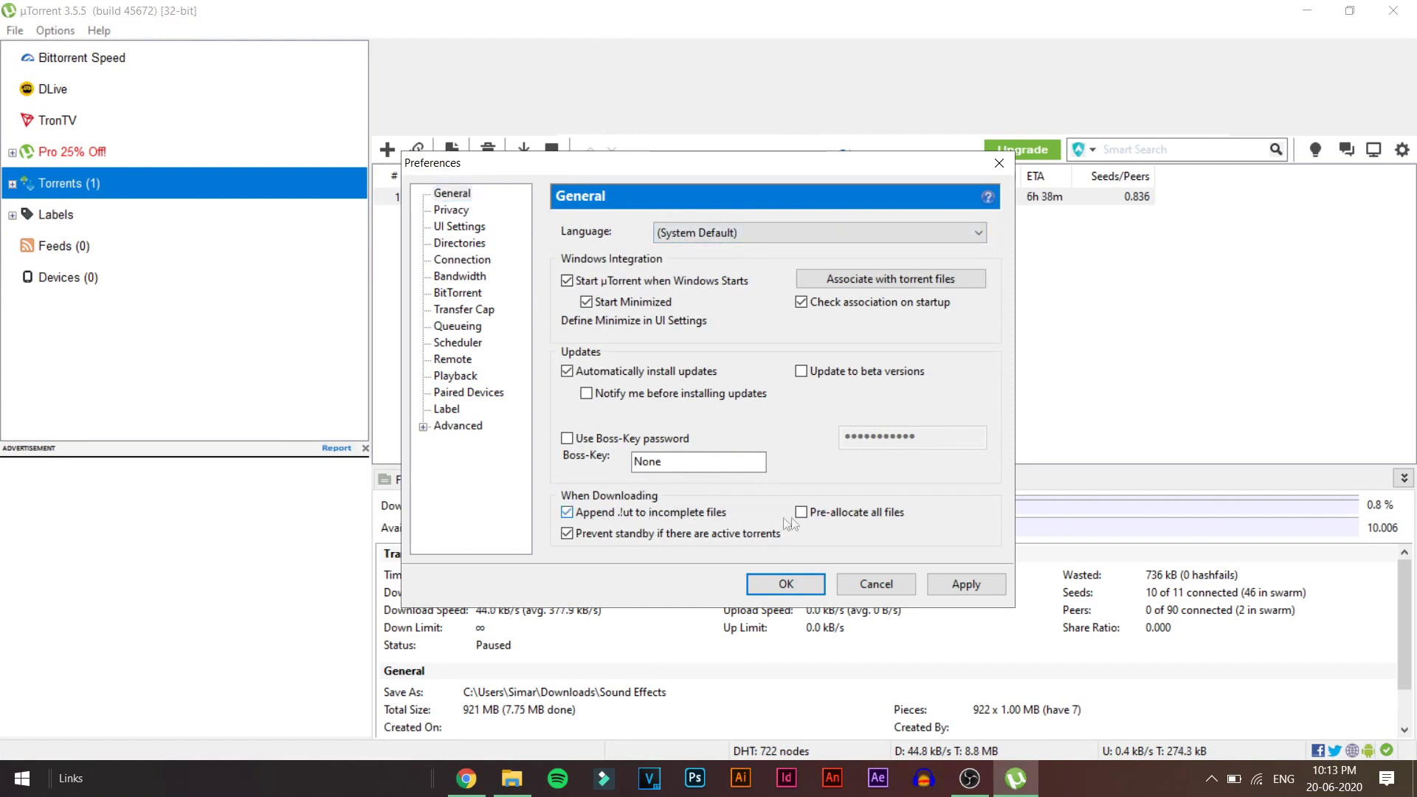
pyautogui.click(831, 518)
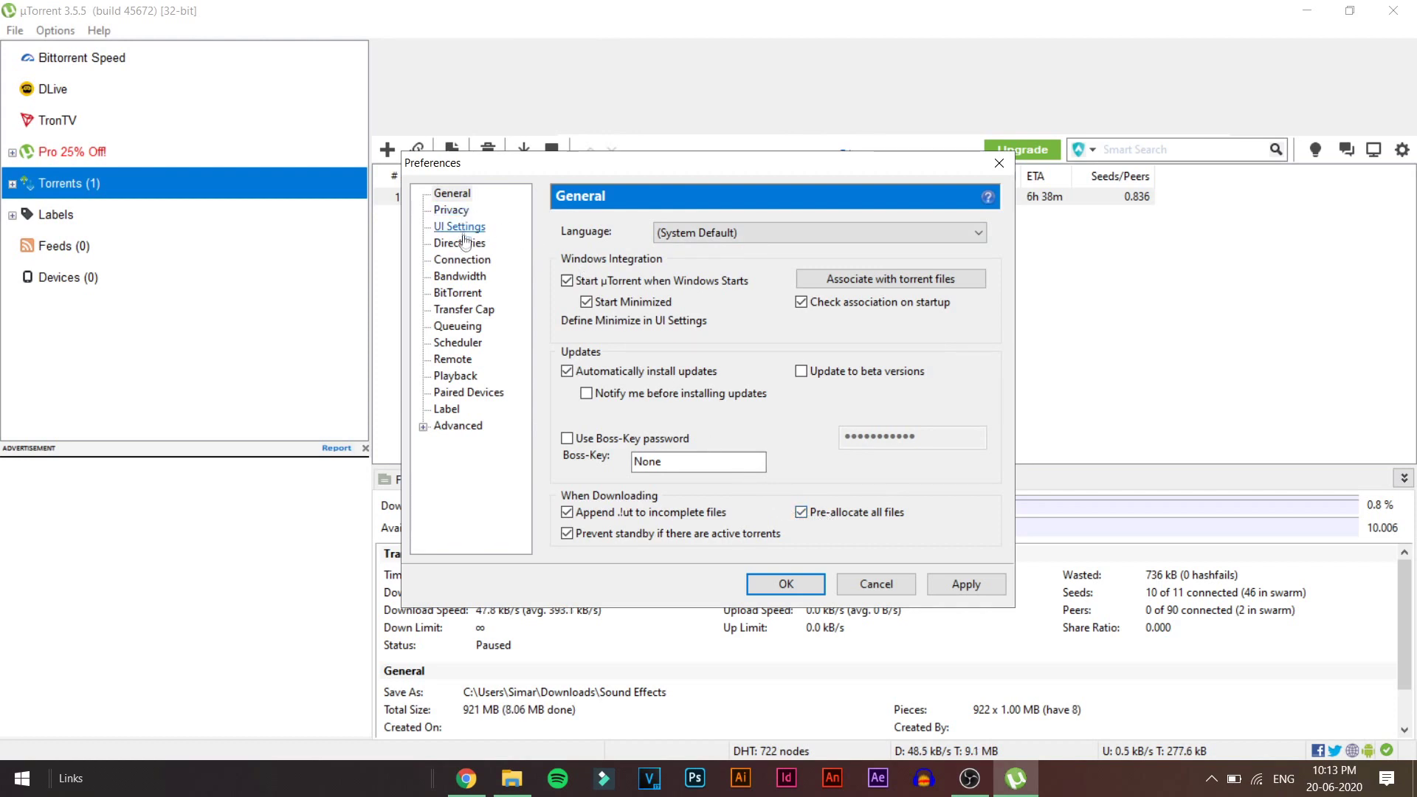
pyautogui.click(455, 280)
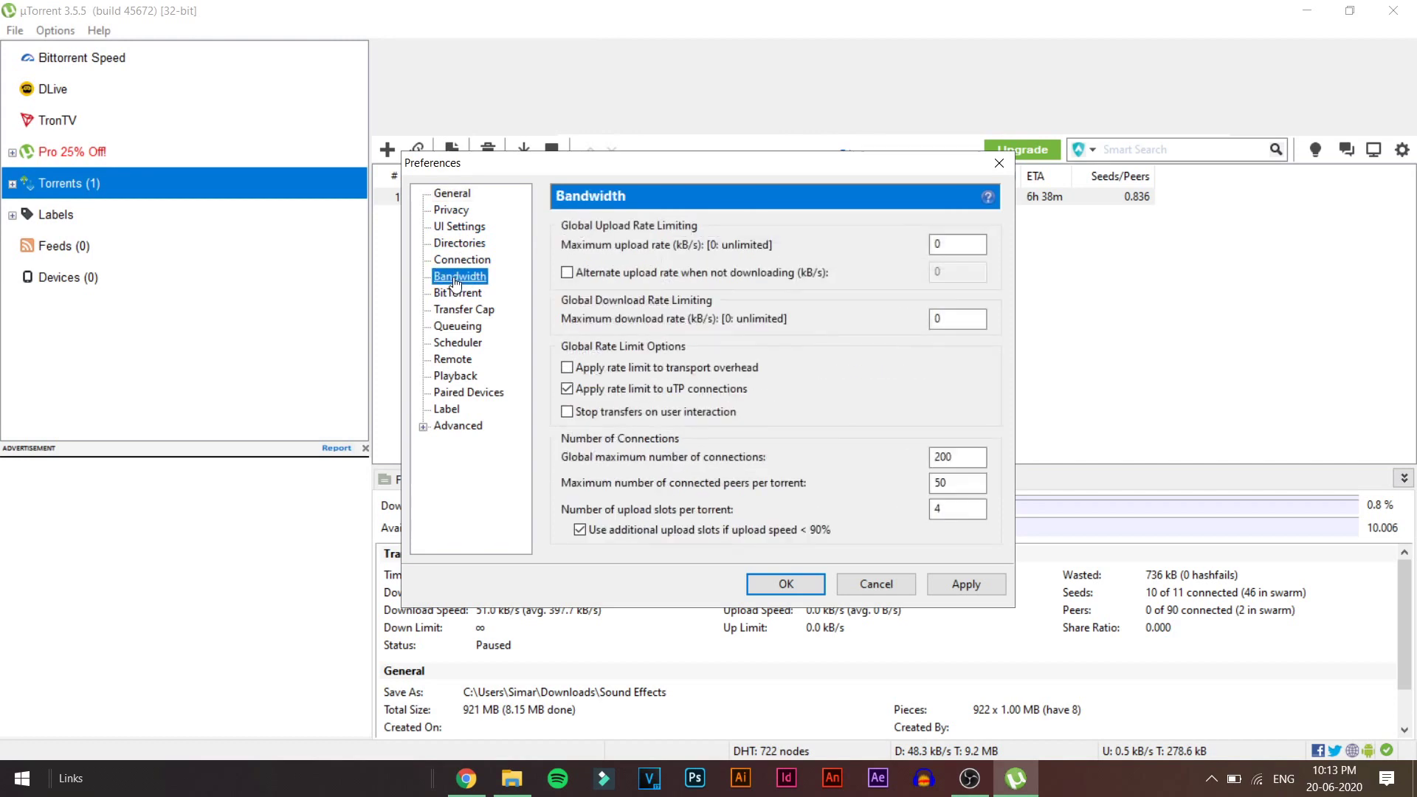
# - Set the maximum upload rate to 100 kB/s and the maximum download rate to 0
pyautogui.doubleClick(939, 245)
pyautogui.press('BackSpace')
pyautogui.write('100')
pyautogui.press('Tab')
pyautogui.press('Tab')
pyautogui.write('0')
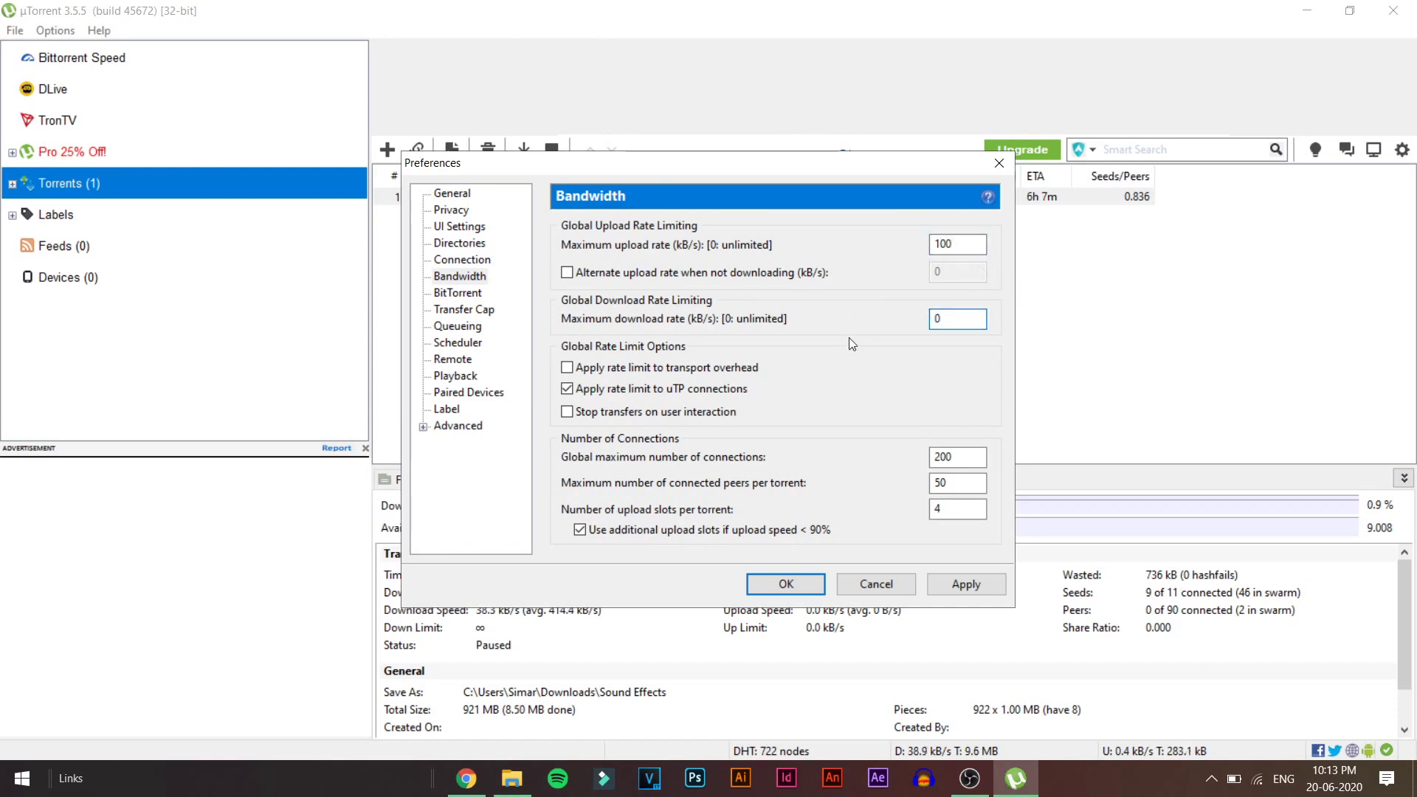
pyautogui.press('XF86MonBrightnessDown')
# - Allow 2000 global connections, 1500 peers per torrent and 25 upload slots per torrent
pyautogui.moveTo(964, 460); pyautogui.dragTo(918, 463)
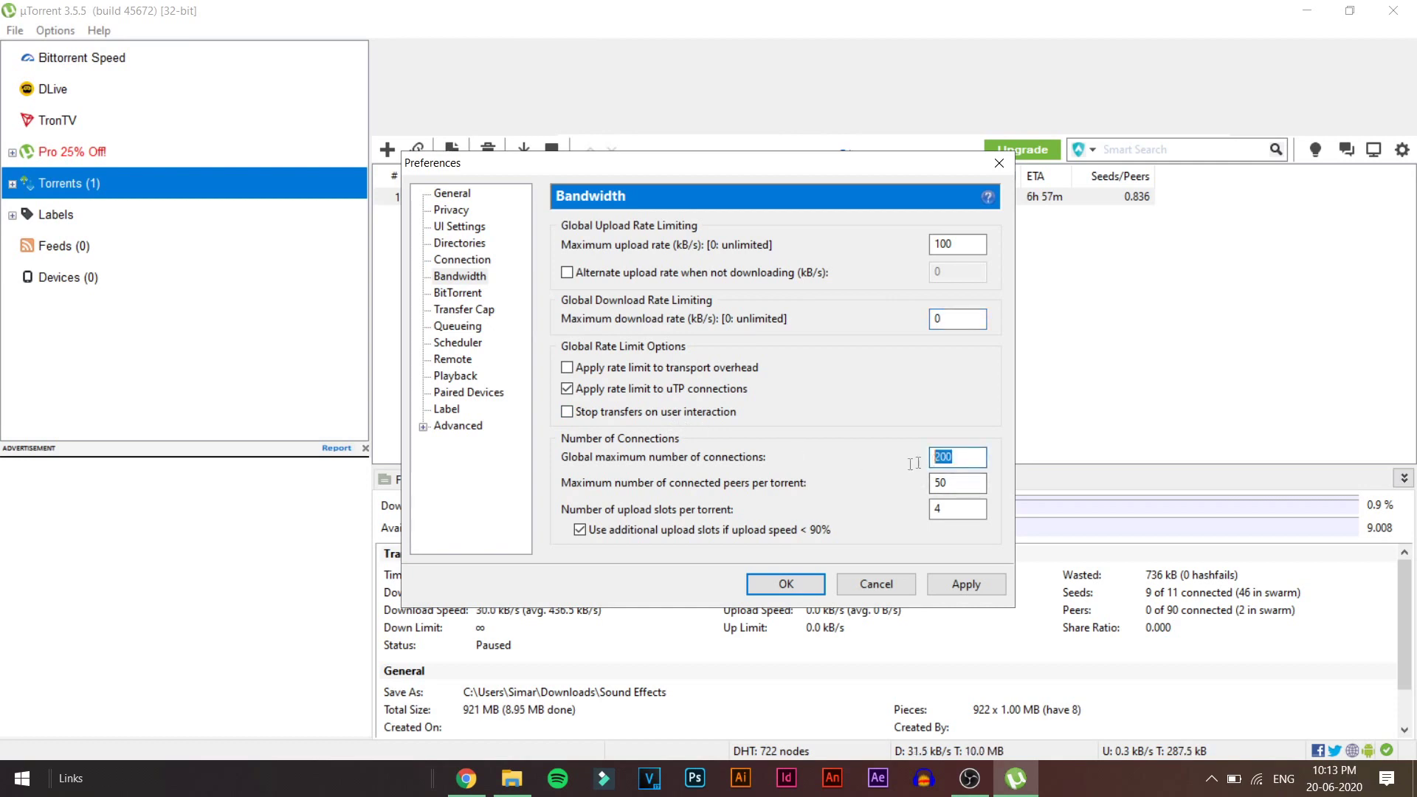
pyautogui.write('2000')
pyautogui.press('Tab')
pyautogui.write('1500')
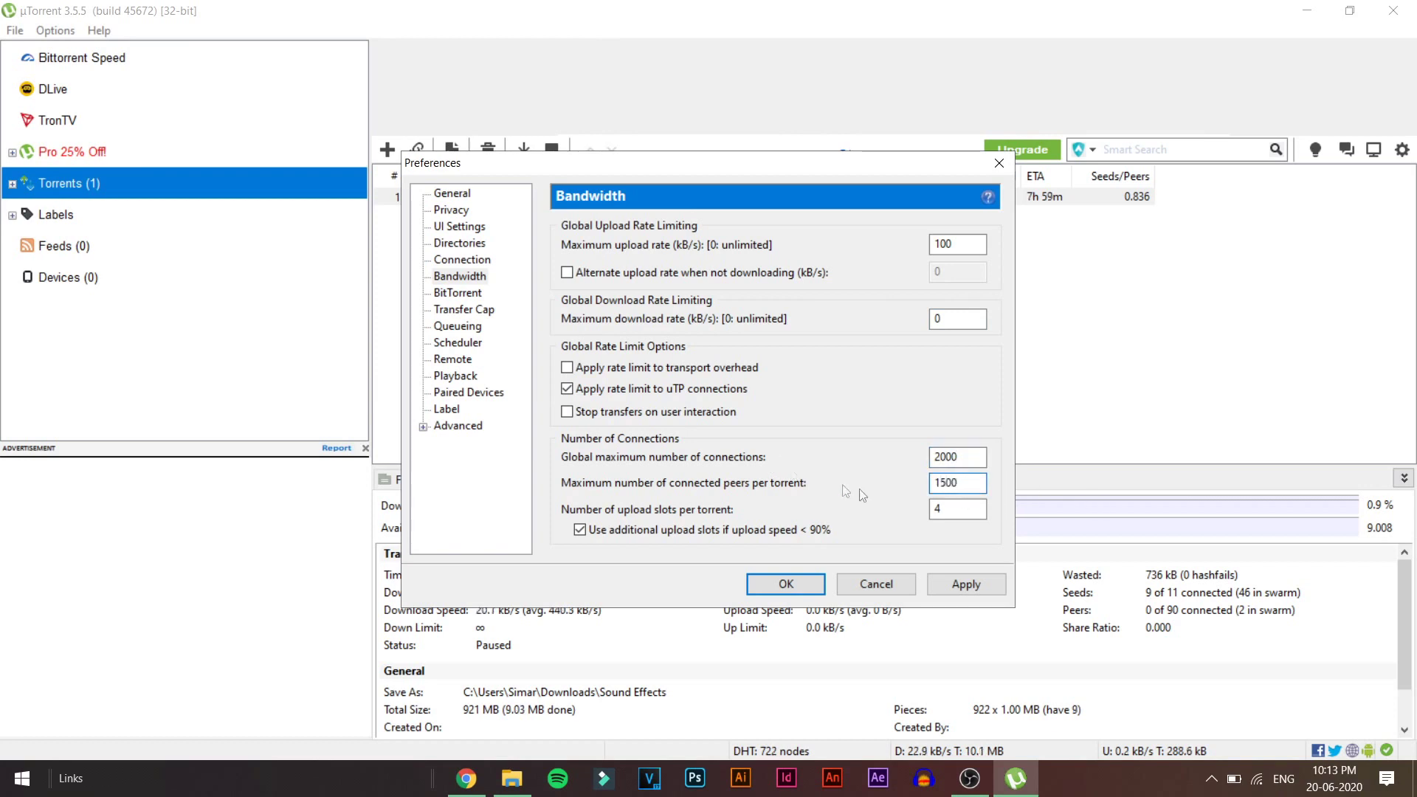
pyautogui.doubleClick(949, 509)
pyautogui.write('25')
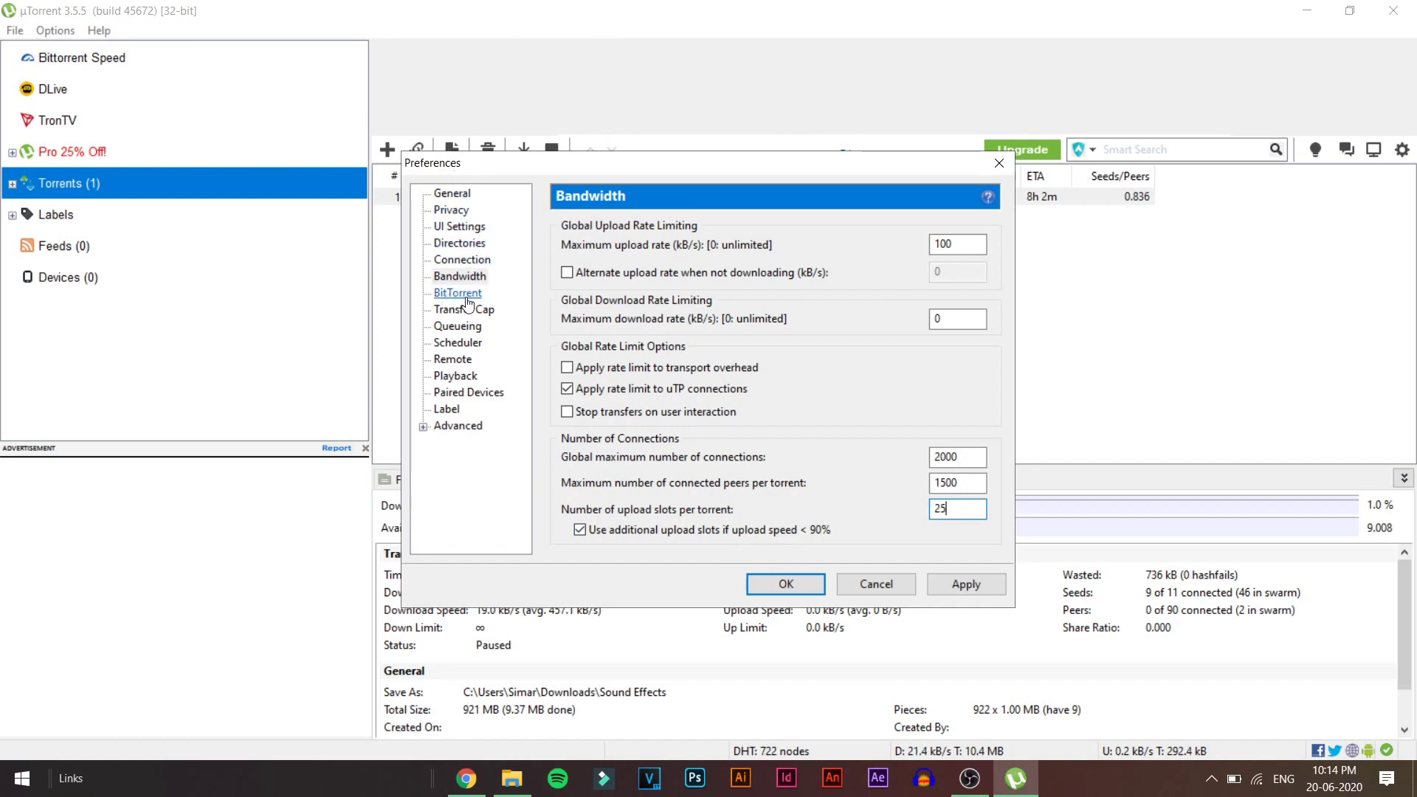
pyautogui.click(458, 327)
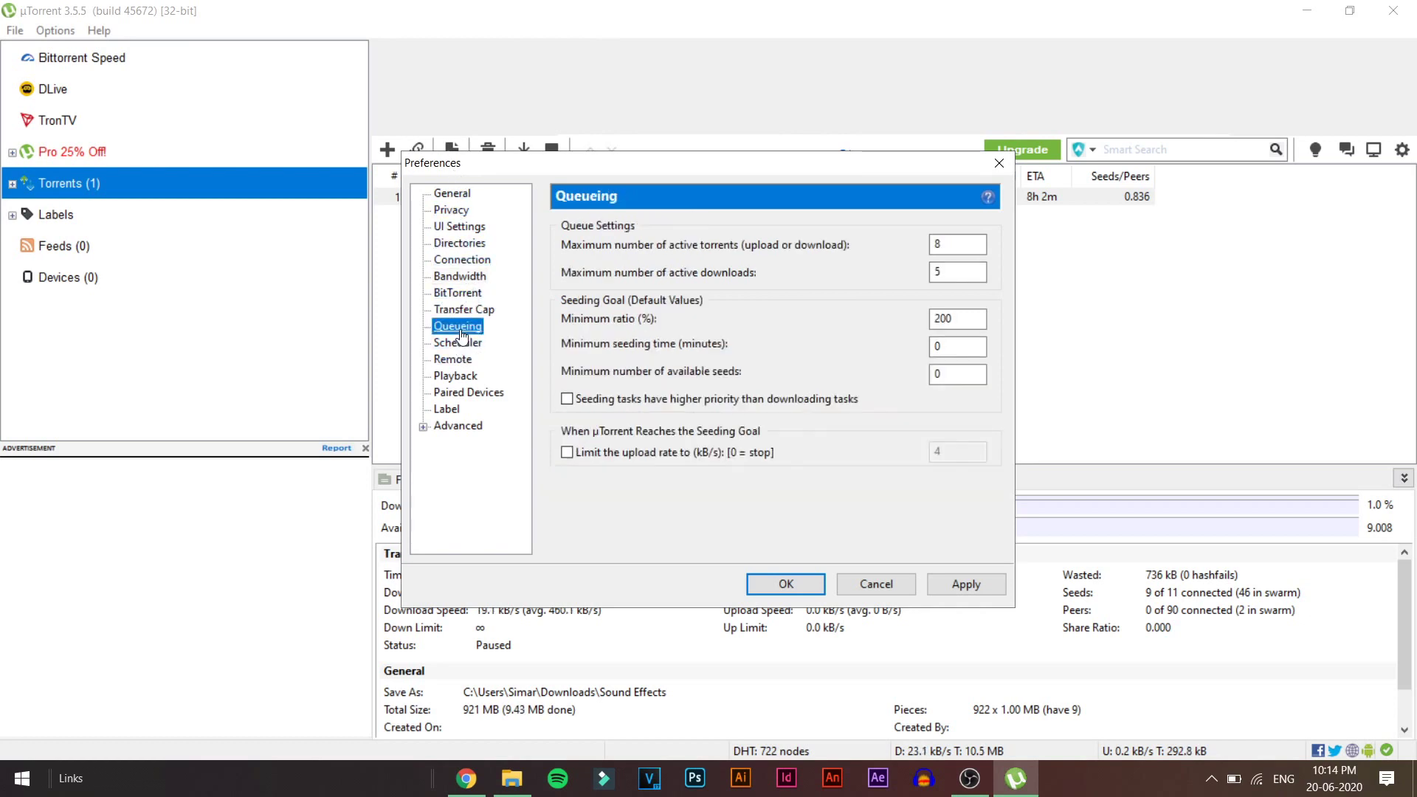
# - Limit Queueing to 1 active torrent and 1 active download
pyautogui.click(962, 243)
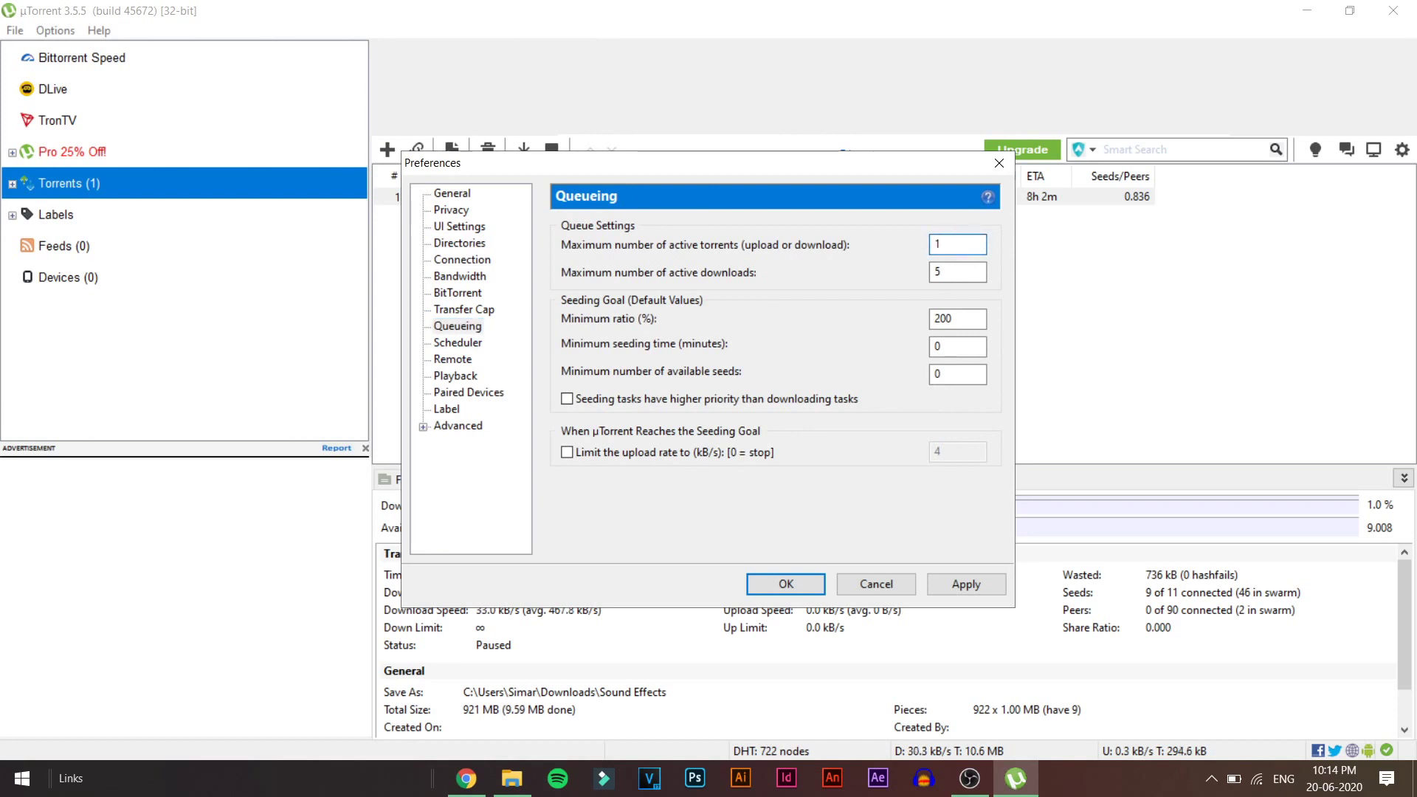
pyautogui.press('Tab')
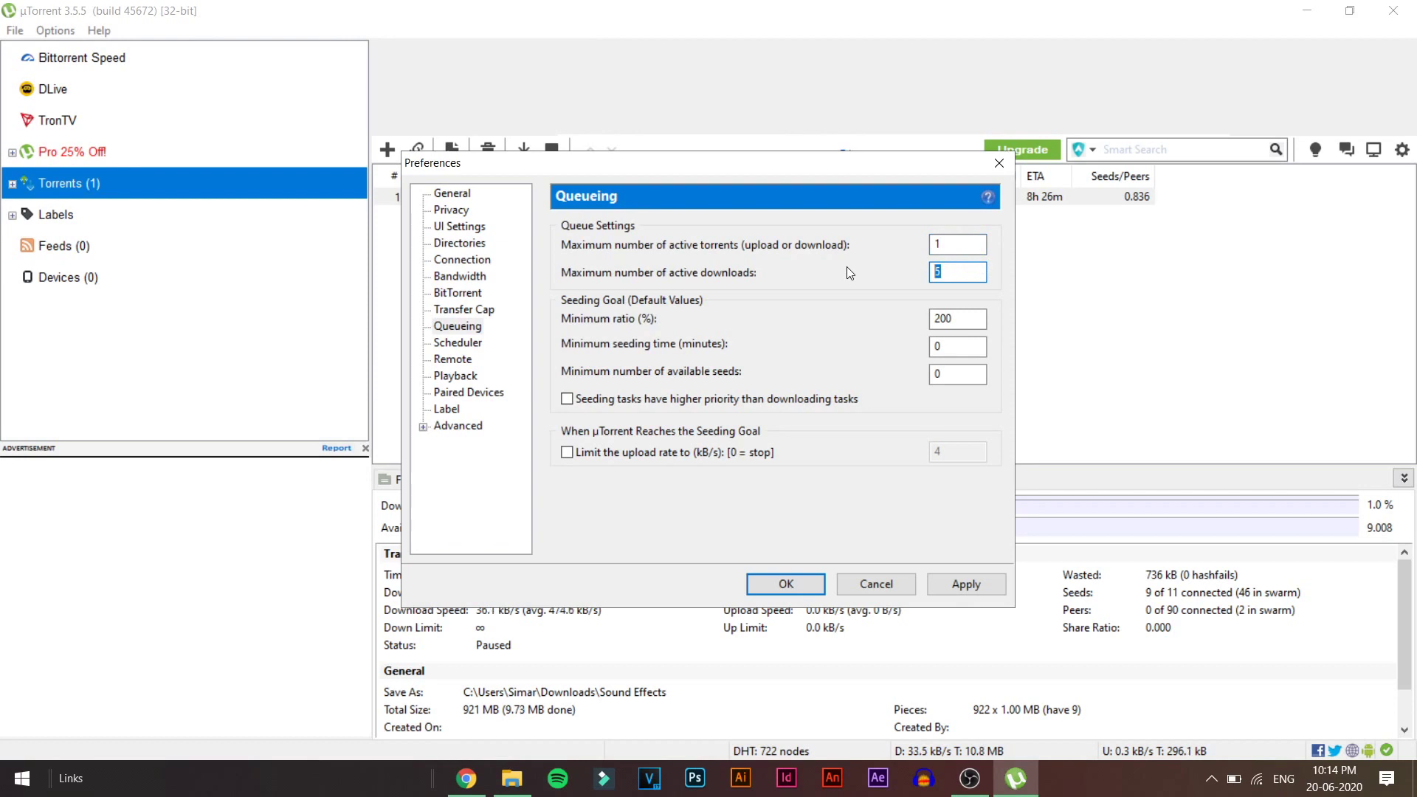
pyautogui.write('1')
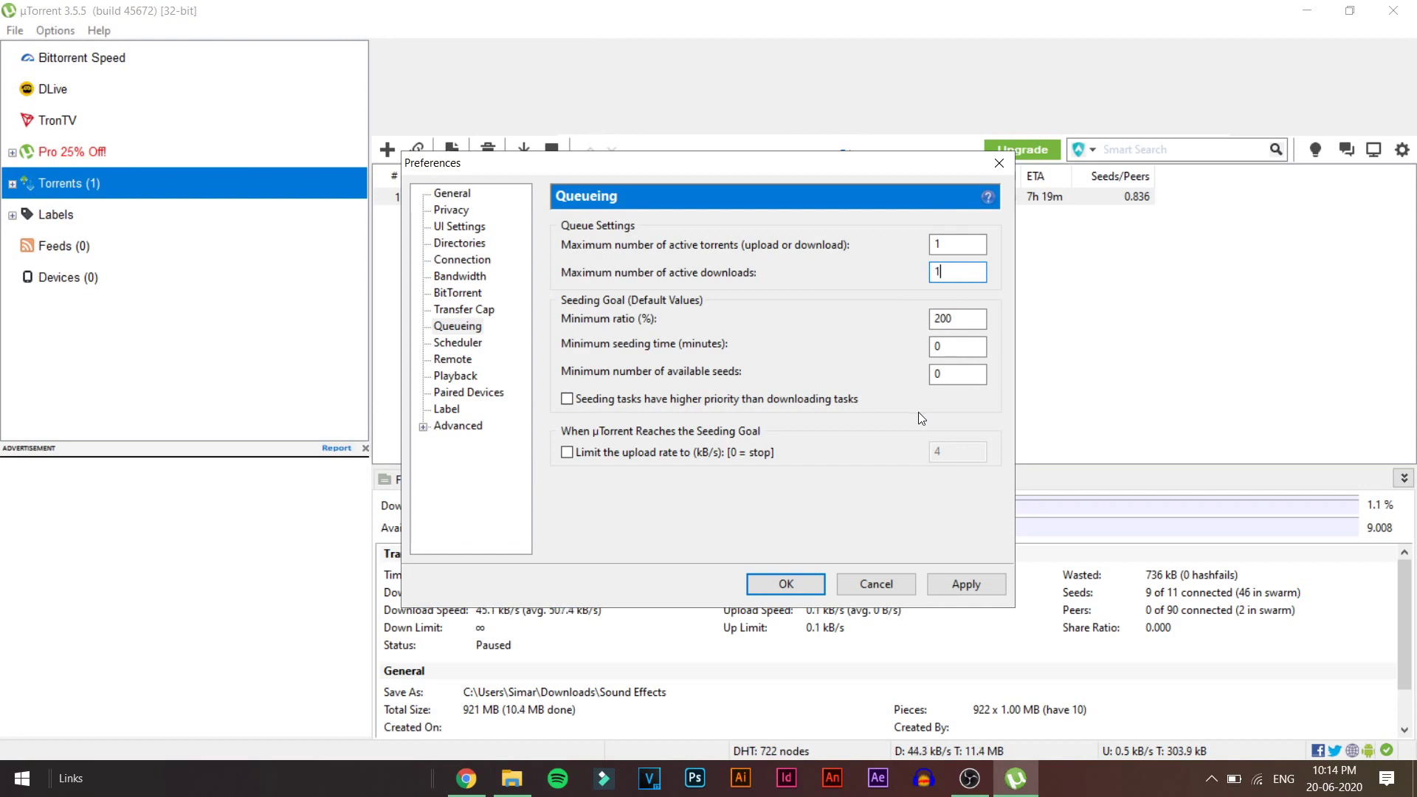
pyautogui.click(458, 425)
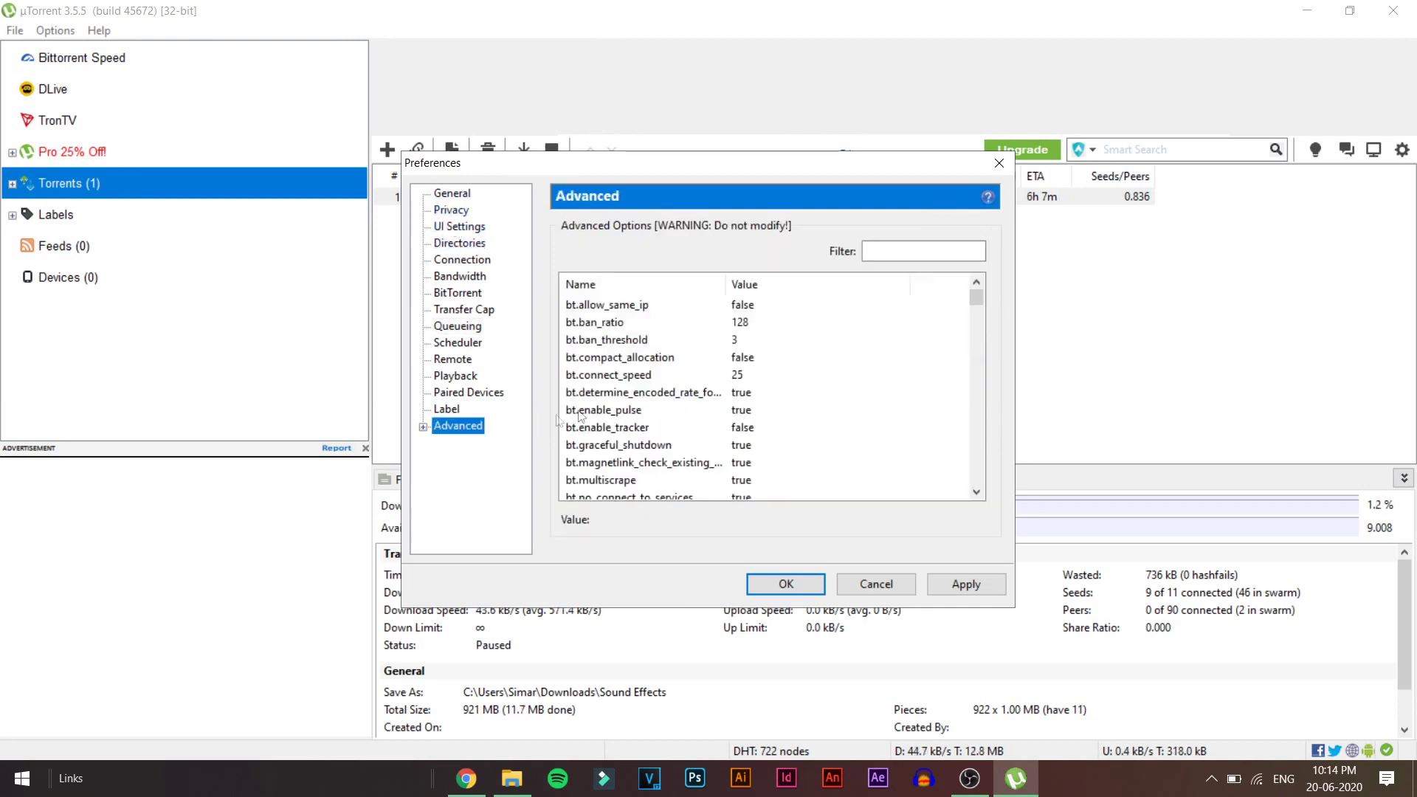
# - Change the advanced option dht.rate from -1 to 2
pyautogui.click(740, 310)
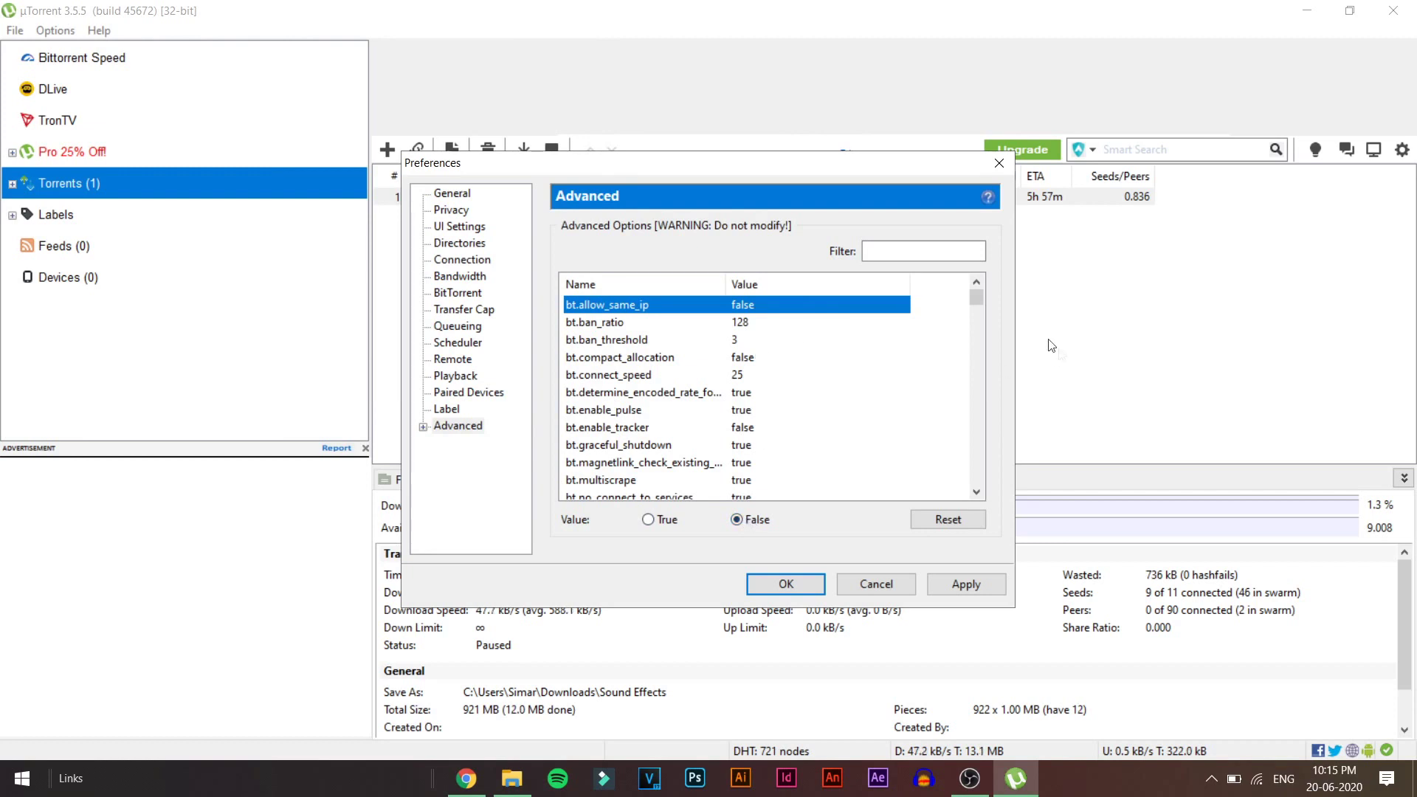
pyautogui.moveTo(981, 296); pyautogui.dragTo(987, 342)
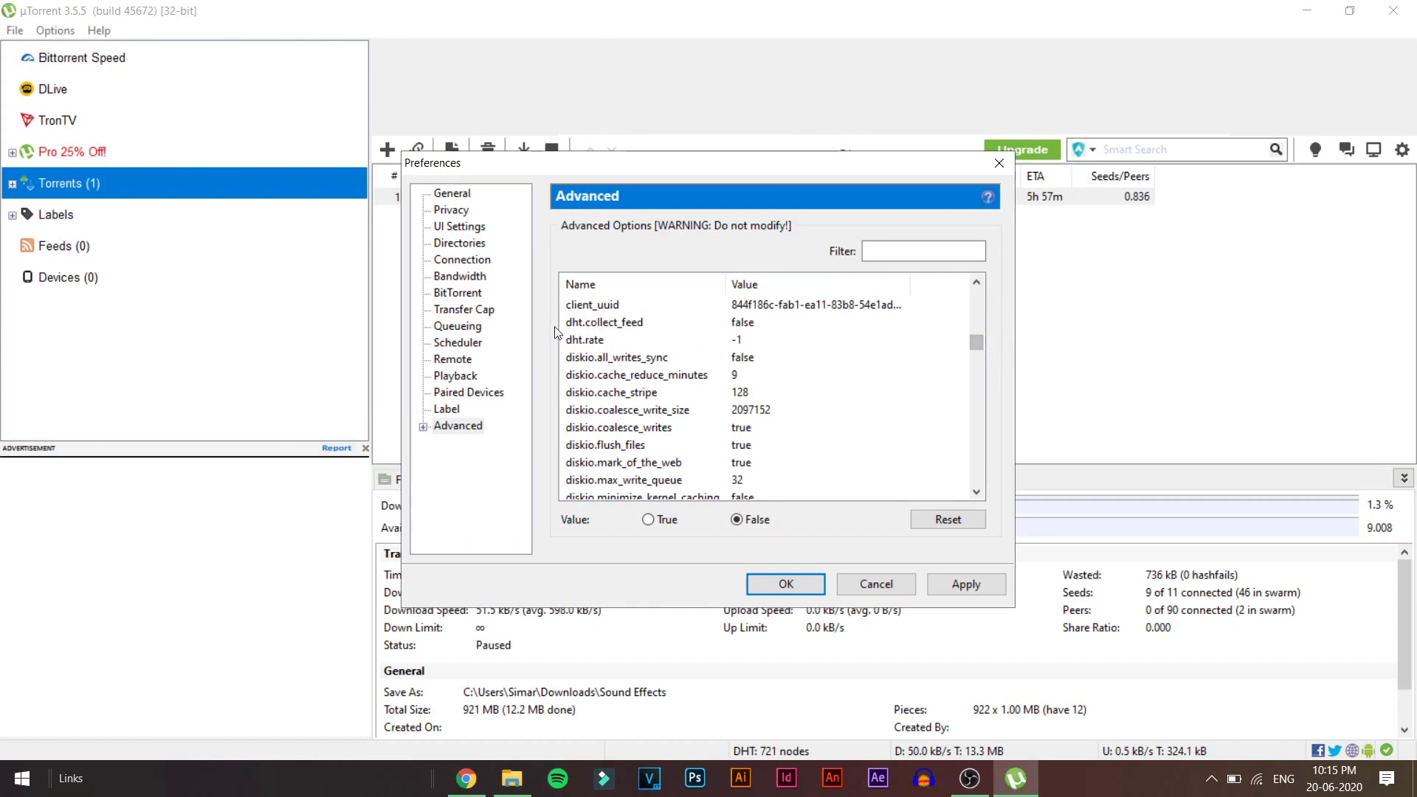
pyautogui.click(573, 341)
pyautogui.press('Tab')
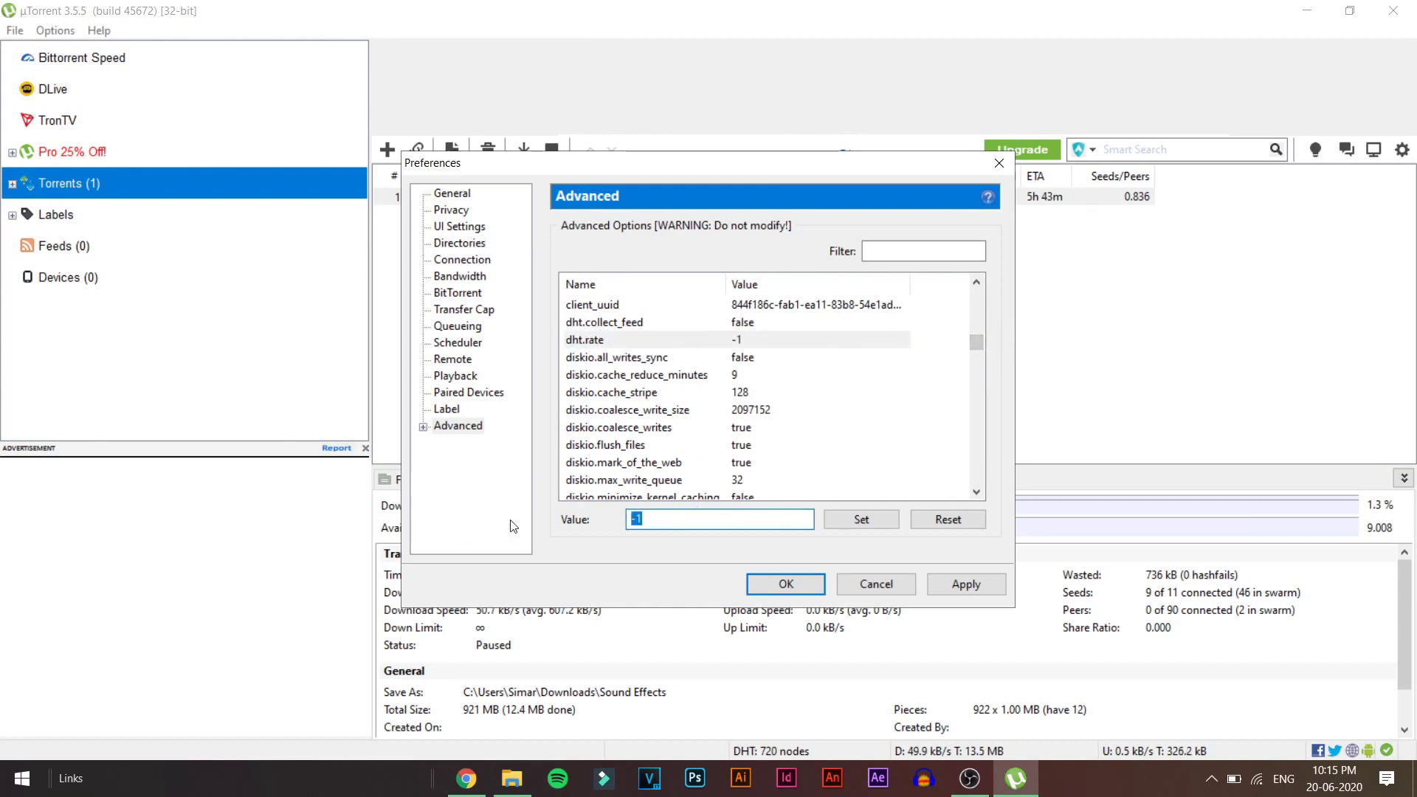
pyautogui.write('2')
pyautogui.click(886, 521)
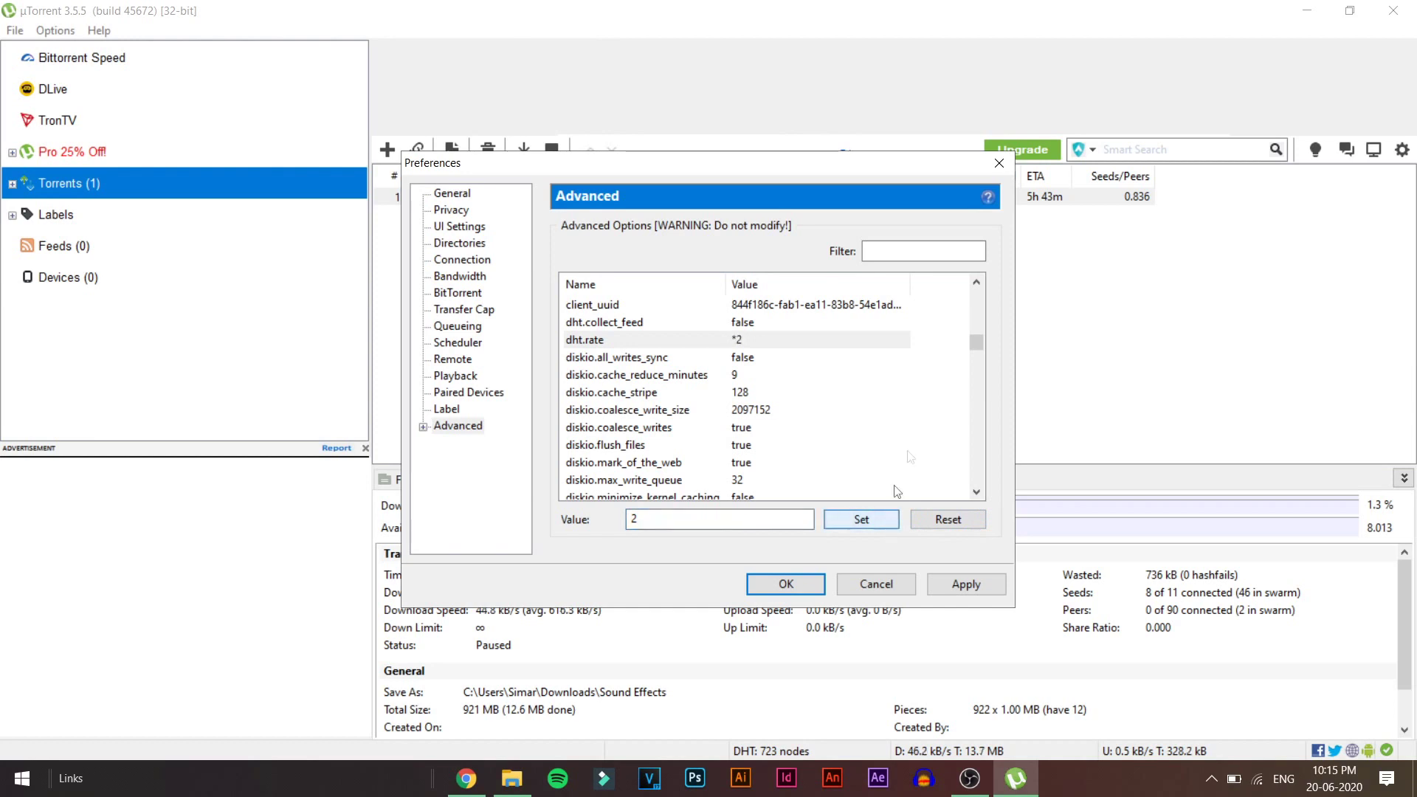
# - Change the advanced option rss.update_interval from 15 to 20
pyautogui.moveTo(977, 344); pyautogui.dragTo(983, 466)
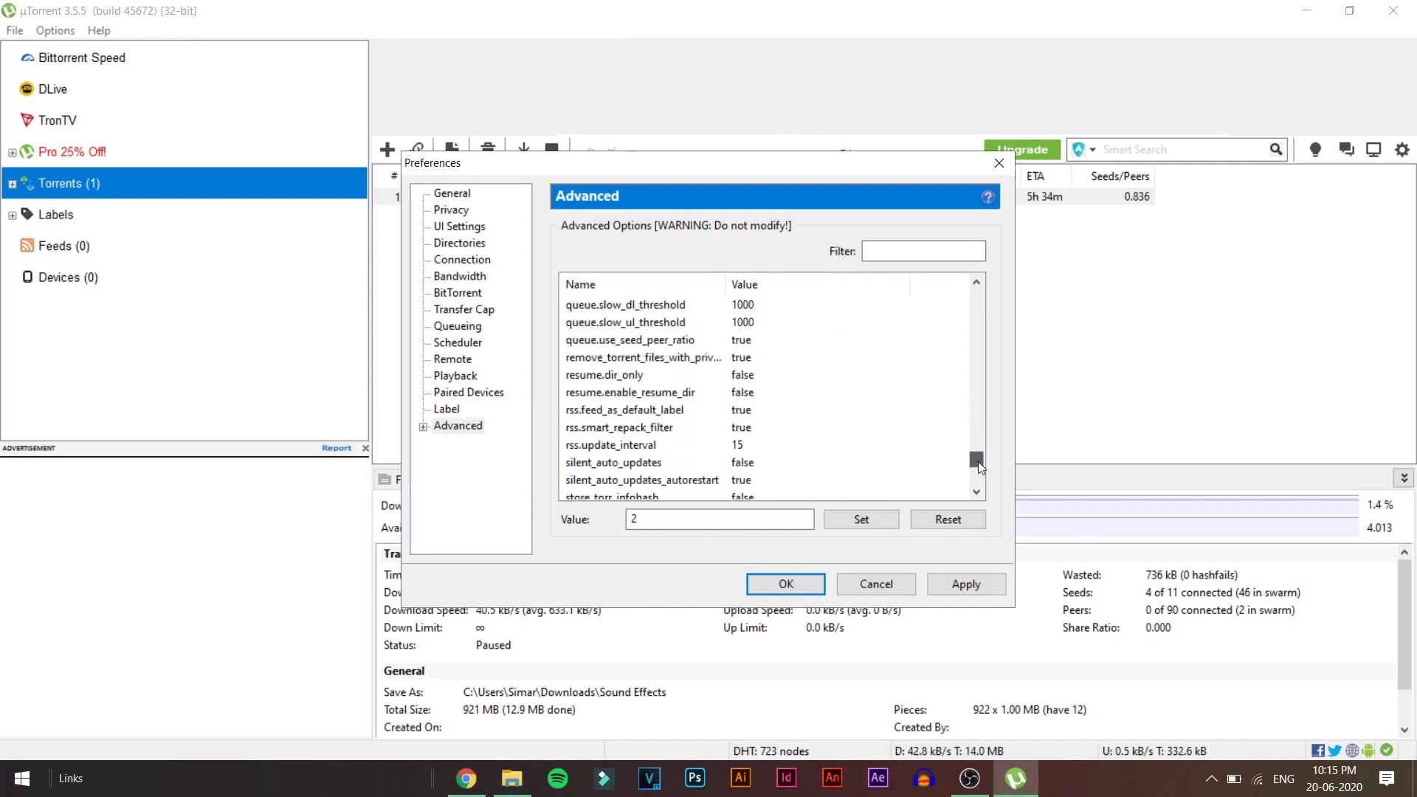
pyautogui.click(668, 445)
pyautogui.press('Tab')
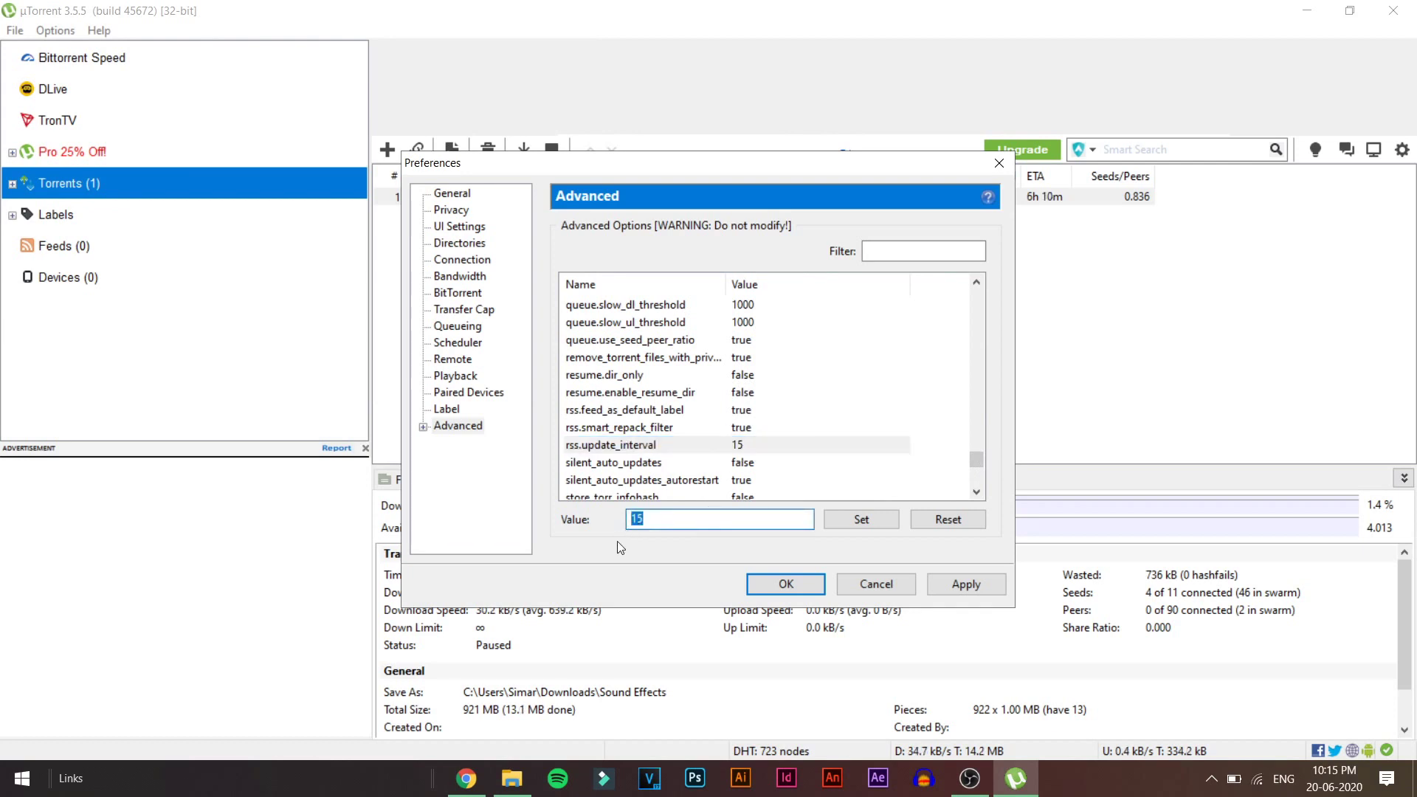
pyautogui.write('20')
pyautogui.click(844, 524)
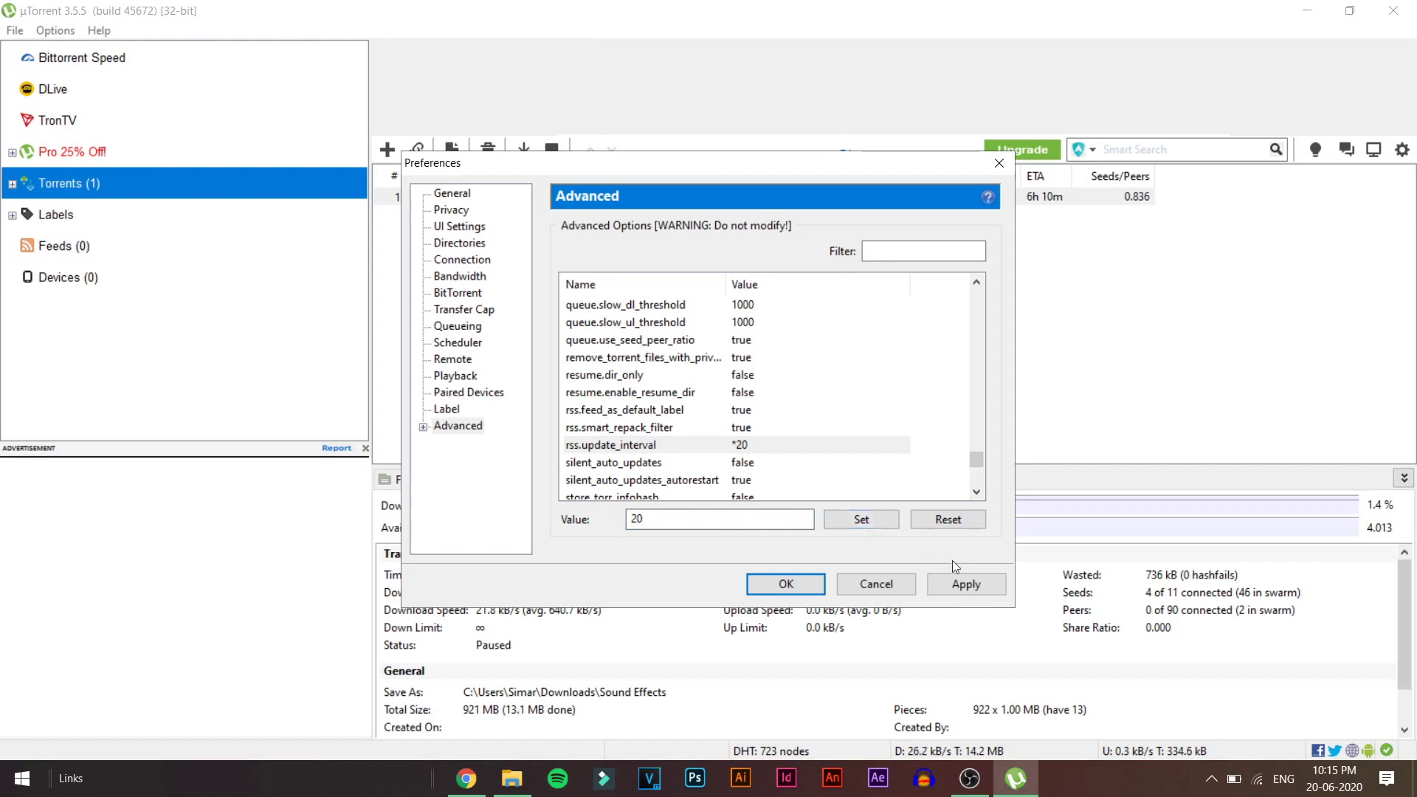
# - Keep BitTorrent outgoing encryption on Disabled, then apply and close Preferences
pyautogui.click(464, 295)
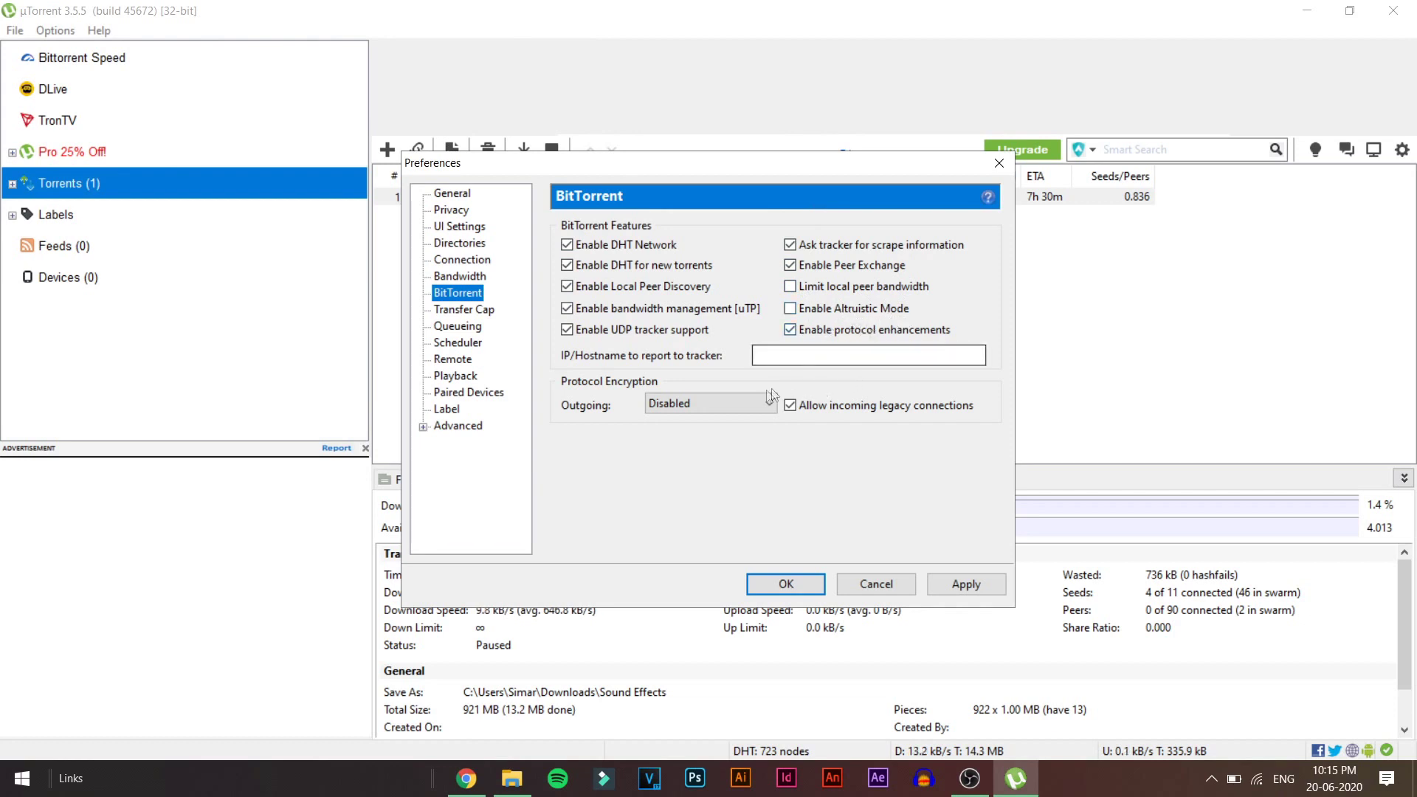
pyautogui.click(745, 400)
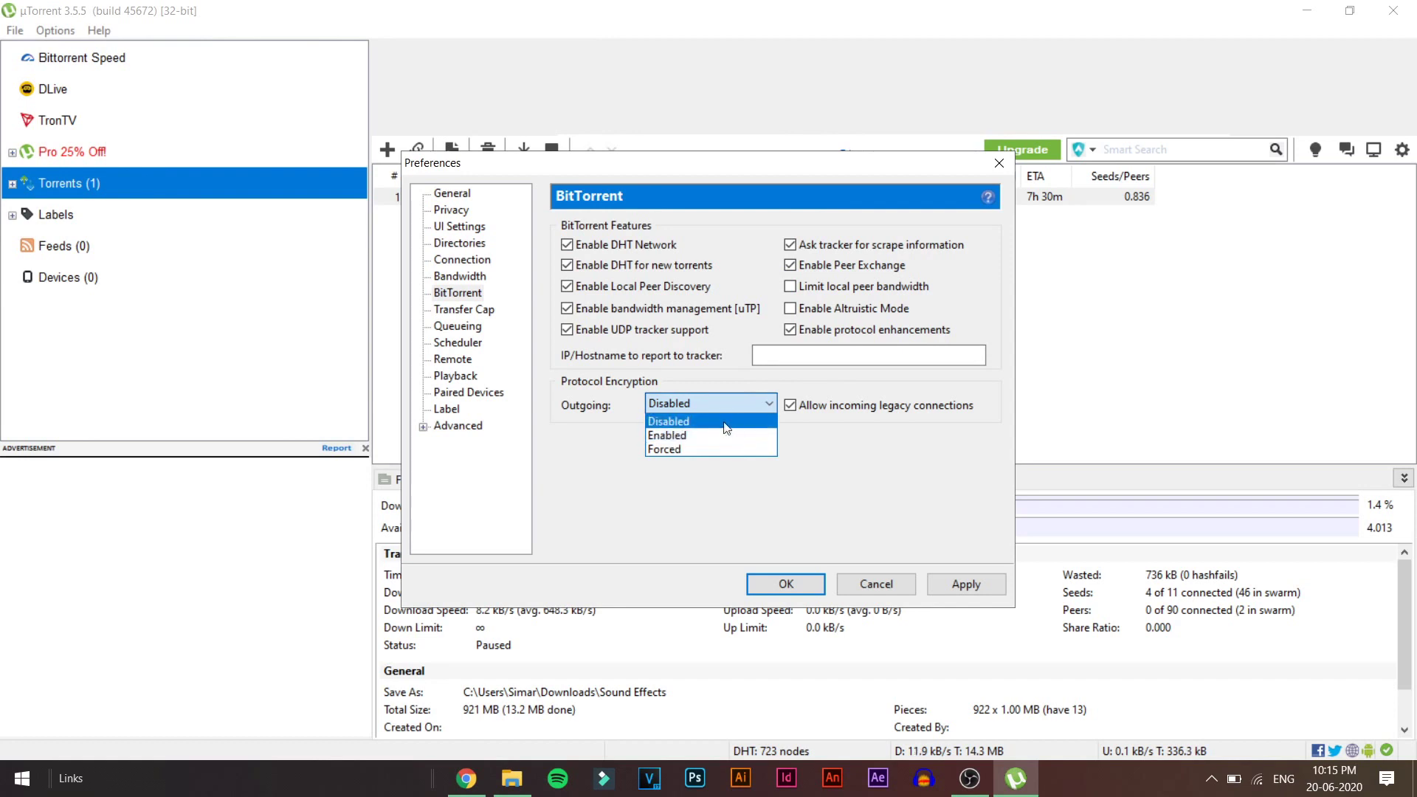
pyautogui.click(735, 422)
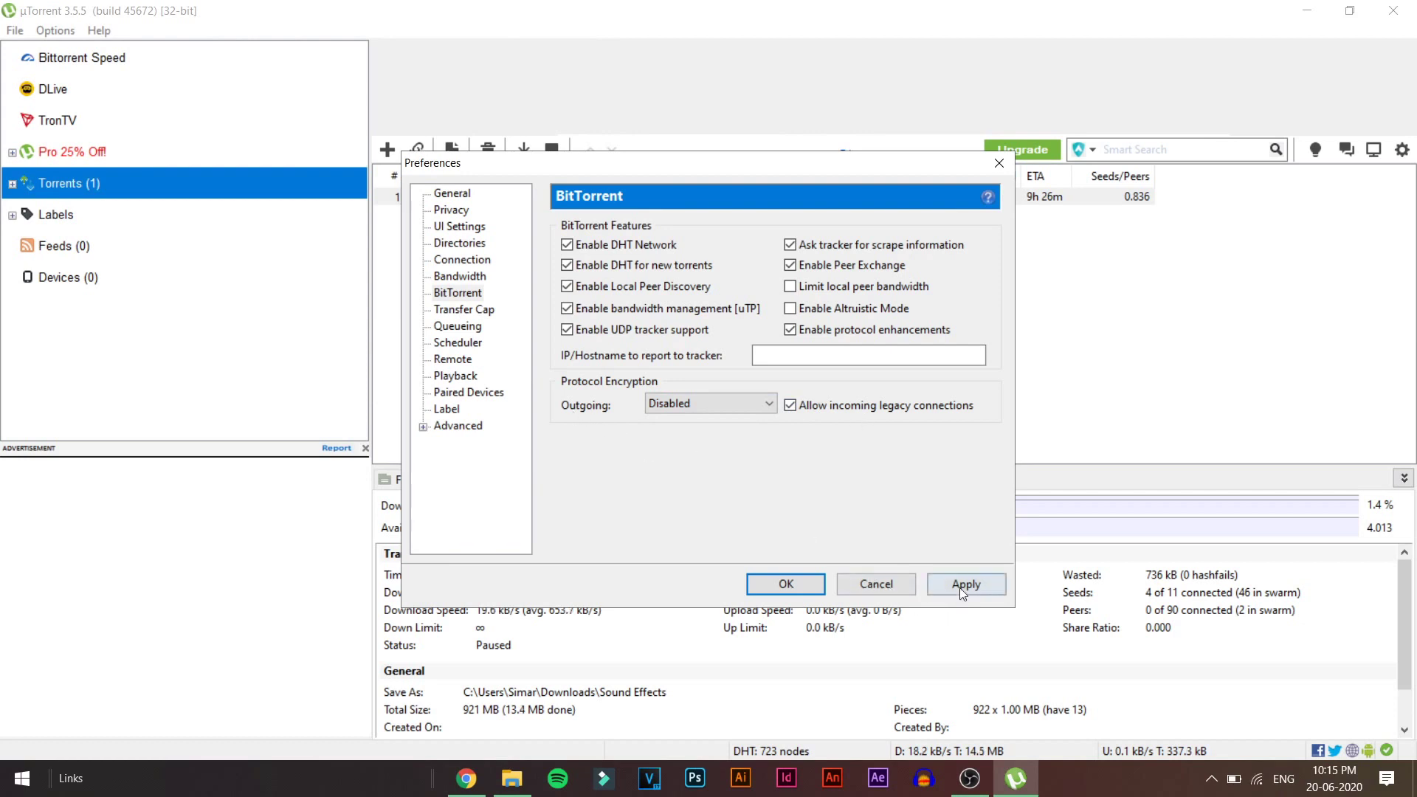
pyautogui.click(799, 583)
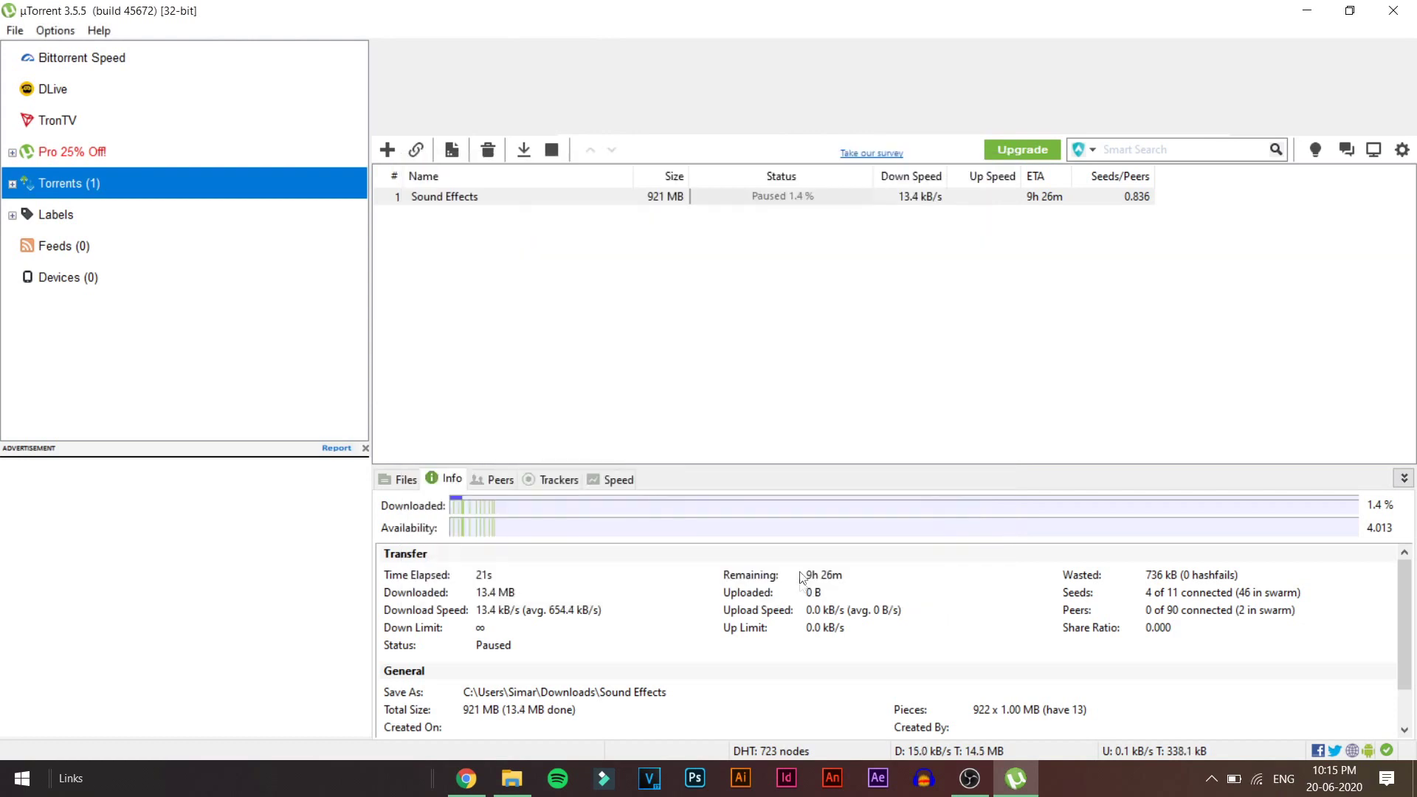
# - Set the Sound Effects torrent's bandwidth allocation to High
pyautogui.rightClick(864, 195)
pyautogui.moveTo(958, 479)
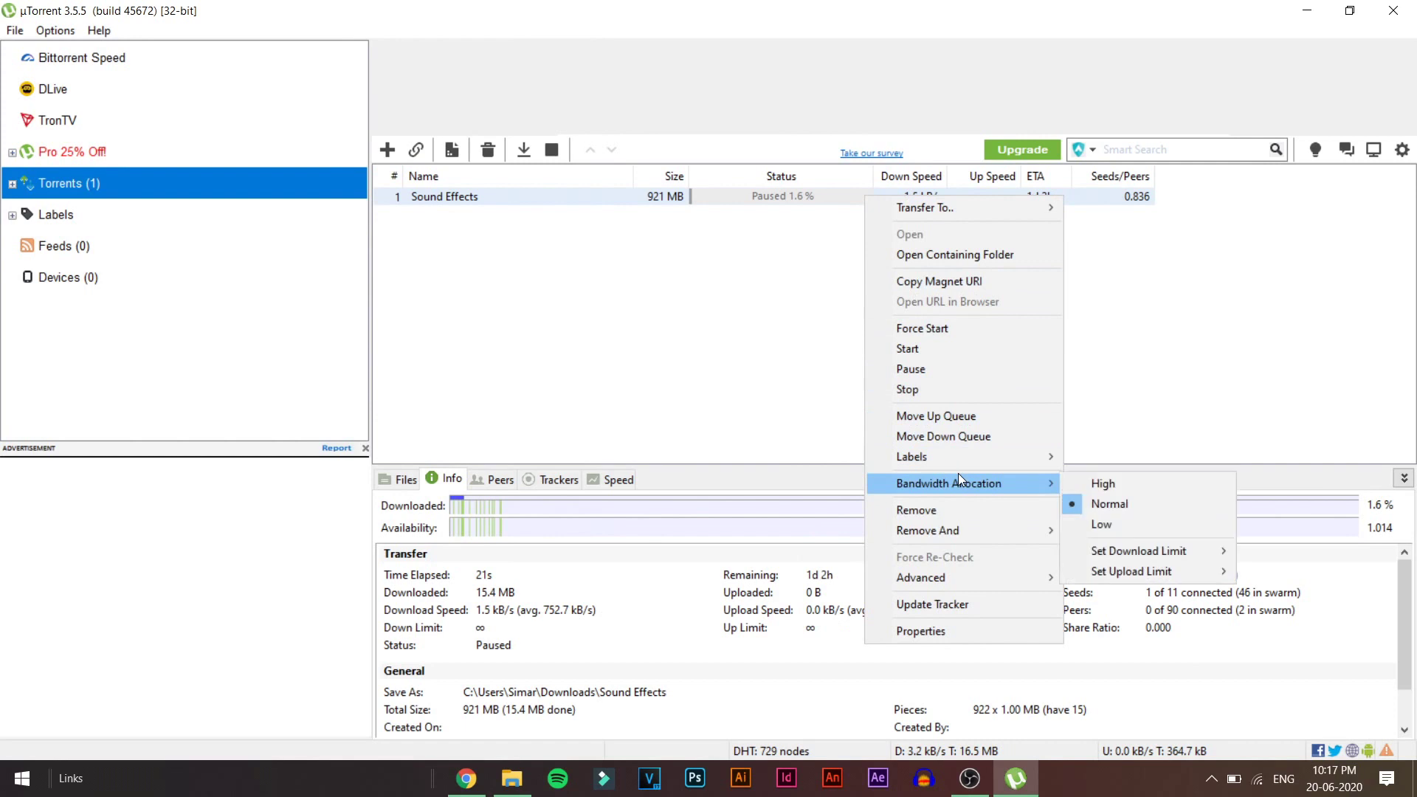
pyautogui.click(1118, 485)
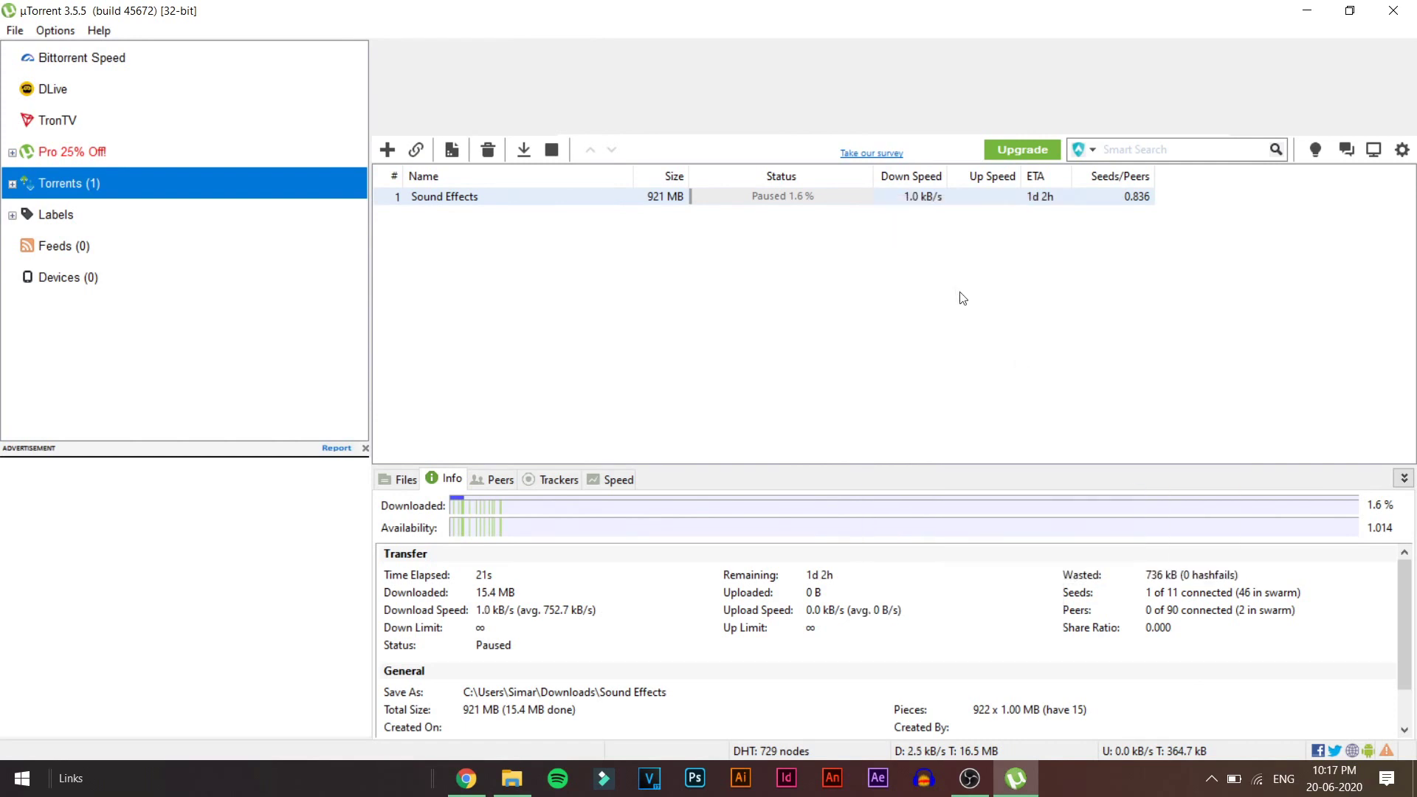
# - Force-start the Sound Effects torrent
pyautogui.rightClick(865, 201)
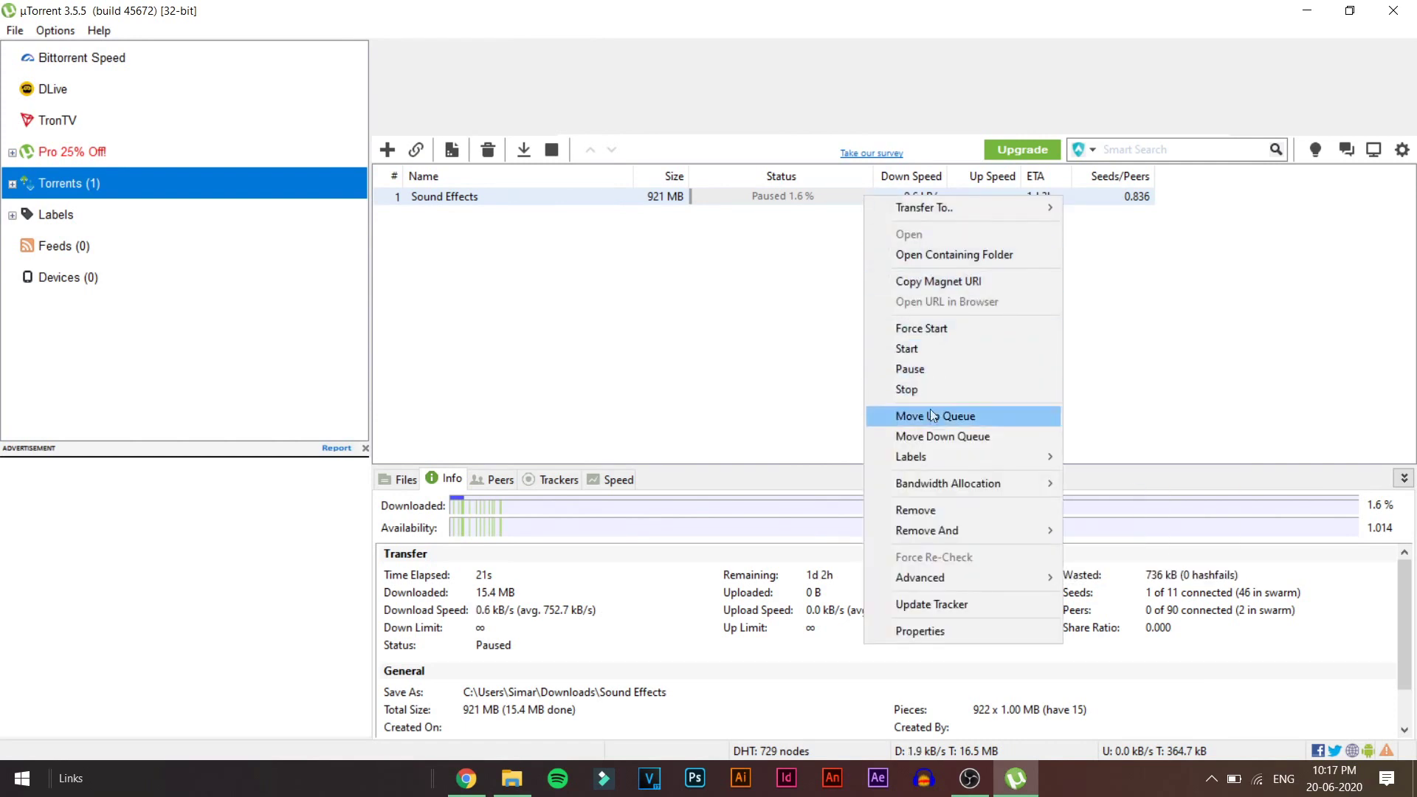
pyautogui.moveTo(948, 491)
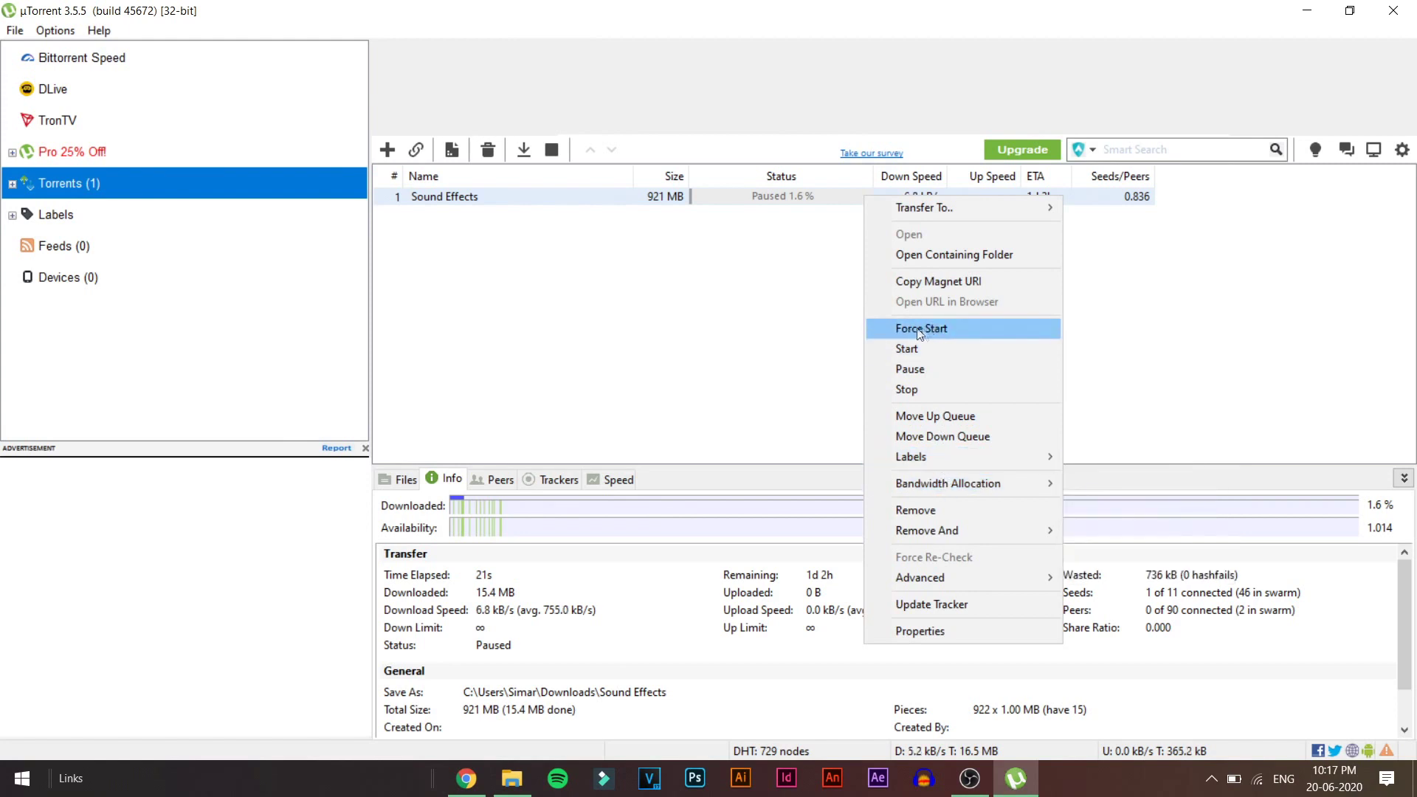
pyautogui.click(952, 328)
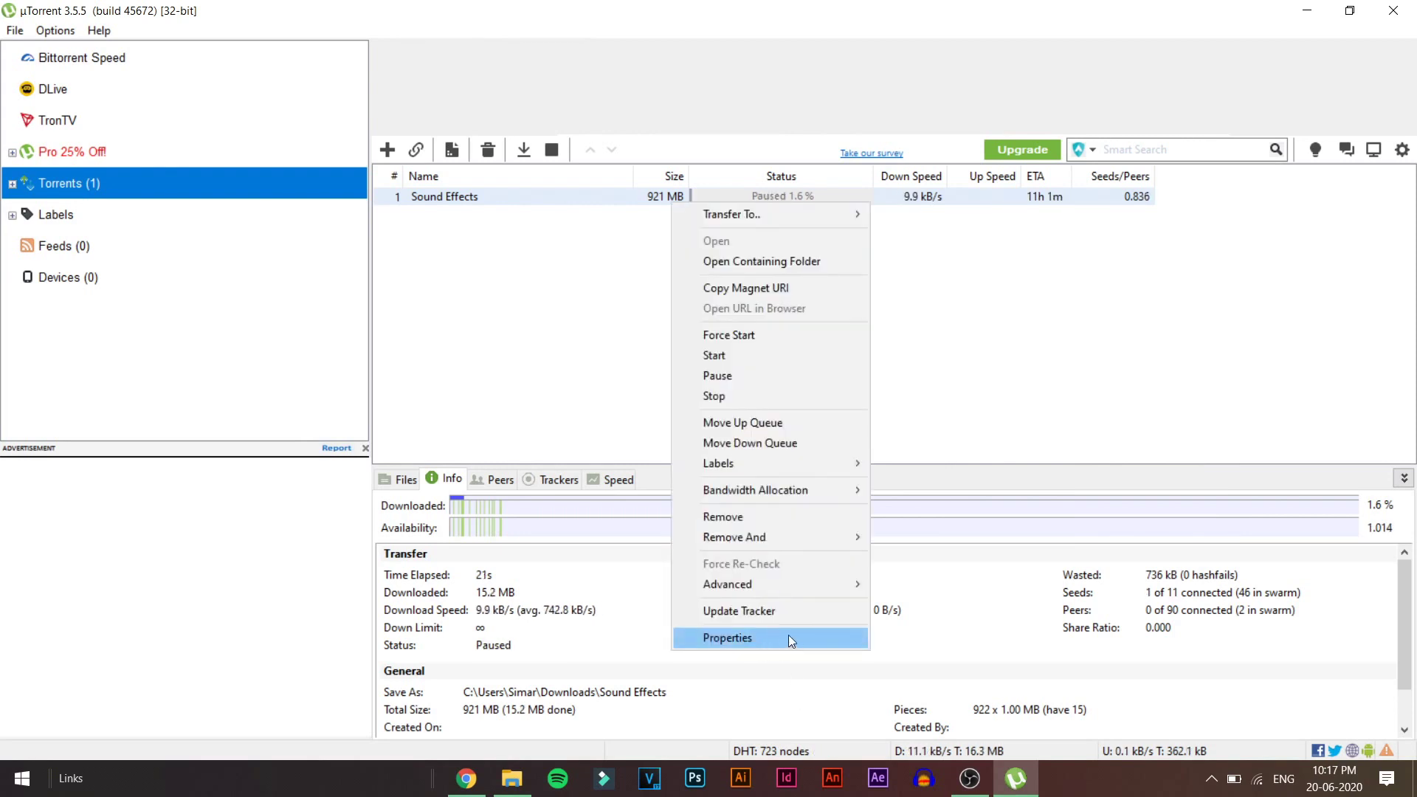
pyautogui.click(779, 638)
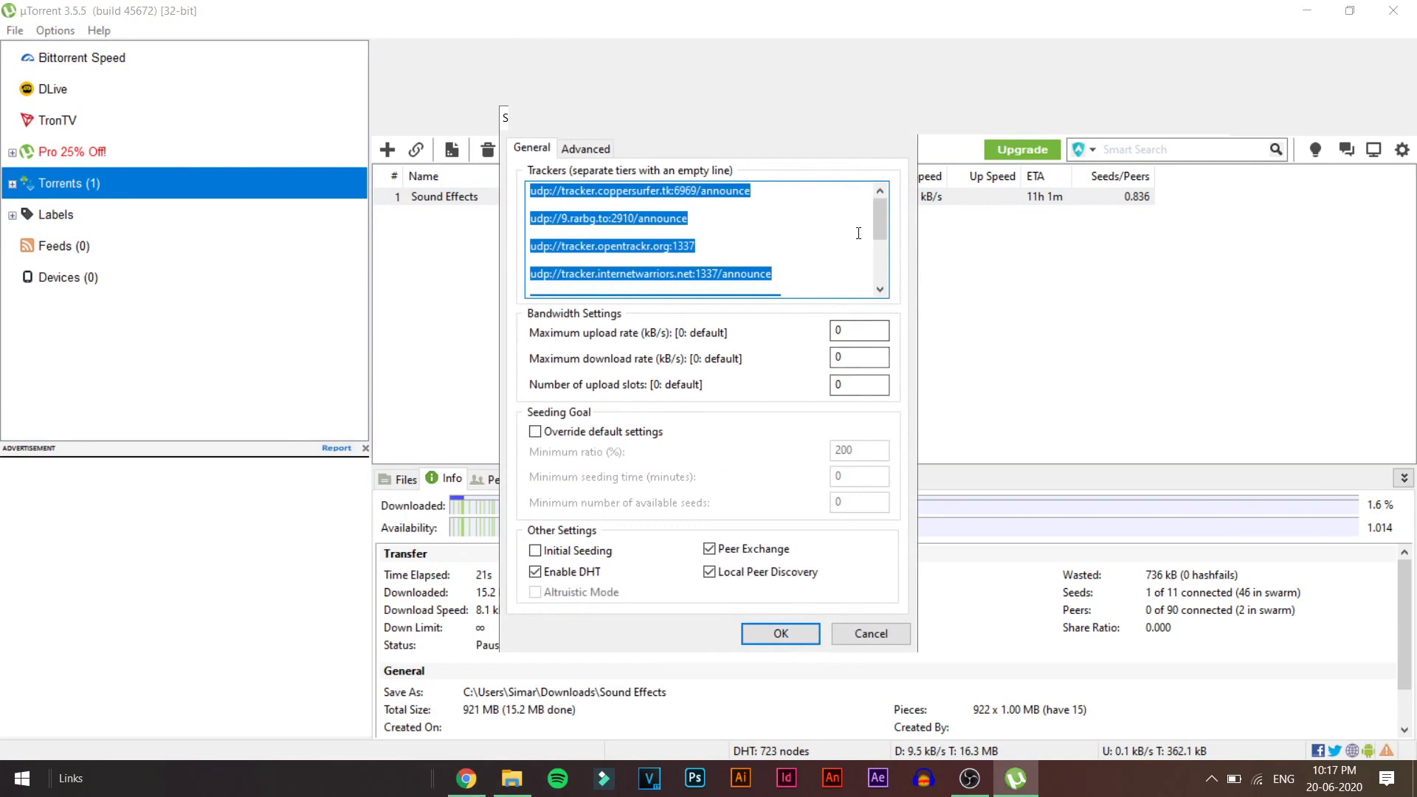
# - Place the insertion point after the last tracker in the Sound Effects torrent's Trackers list
pyautogui.scroll(-1, 822, 237)
pyautogui.click(822, 231)
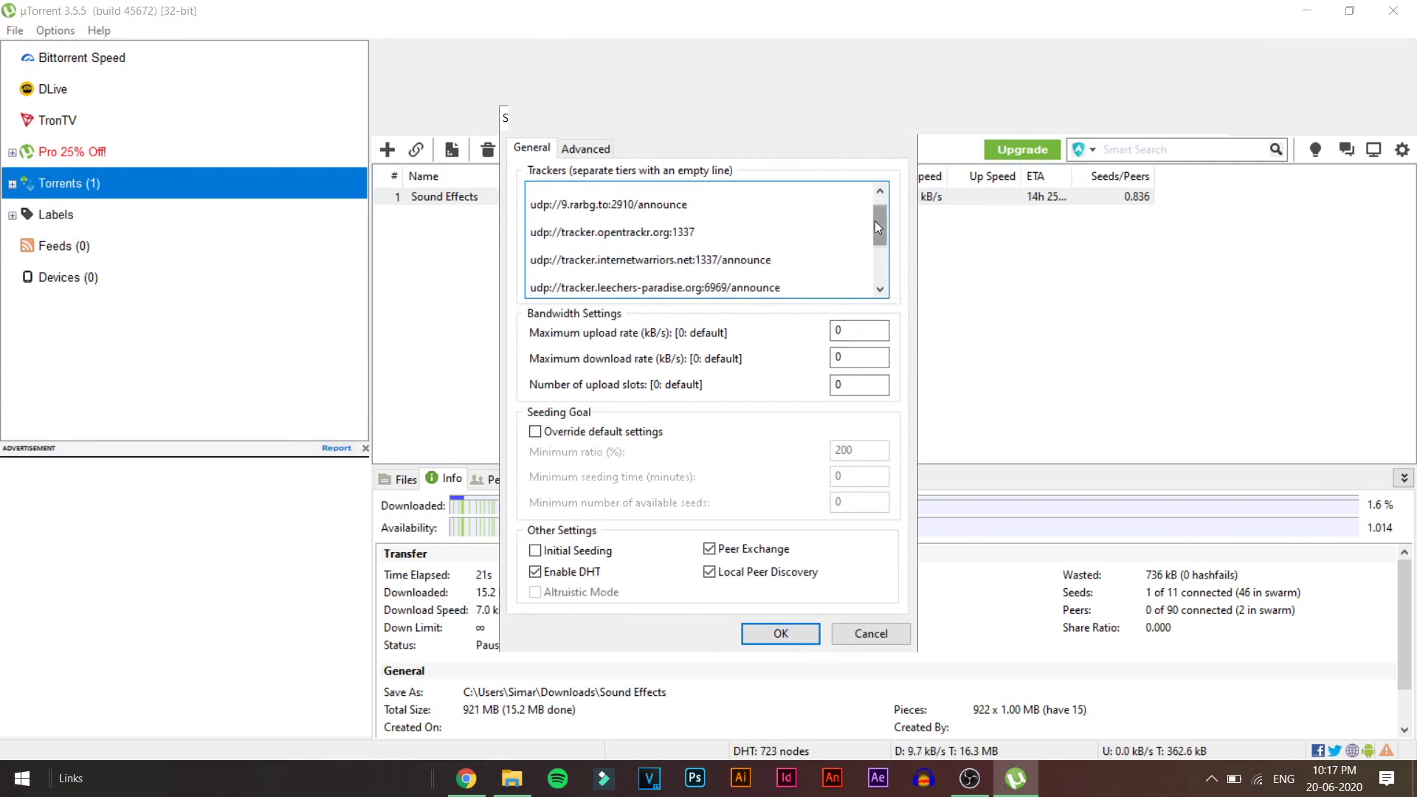
pyautogui.moveTo(877, 226); pyautogui.dragTo(878, 273)
pyautogui.click(764, 268)
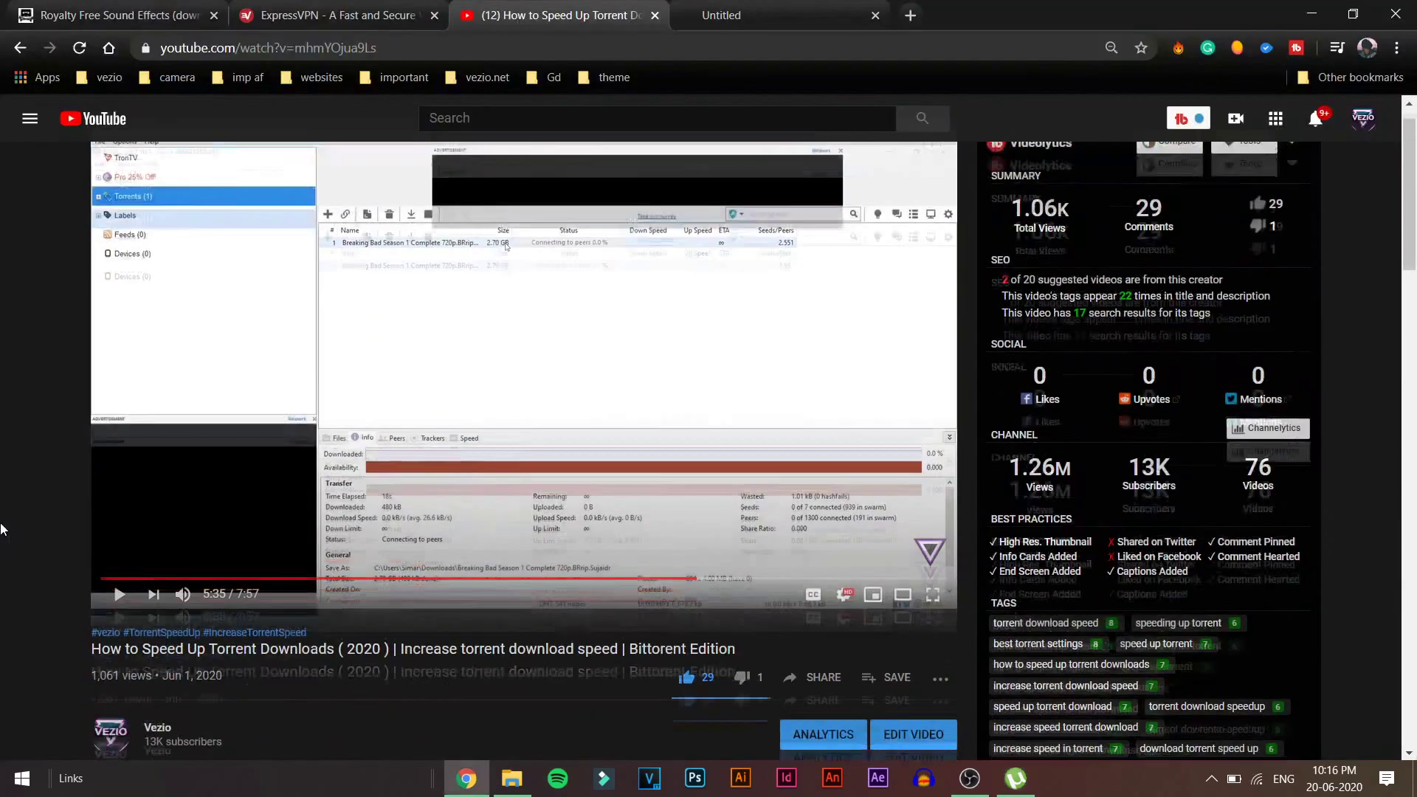
pyautogui.scroll(-5, 228, 474)
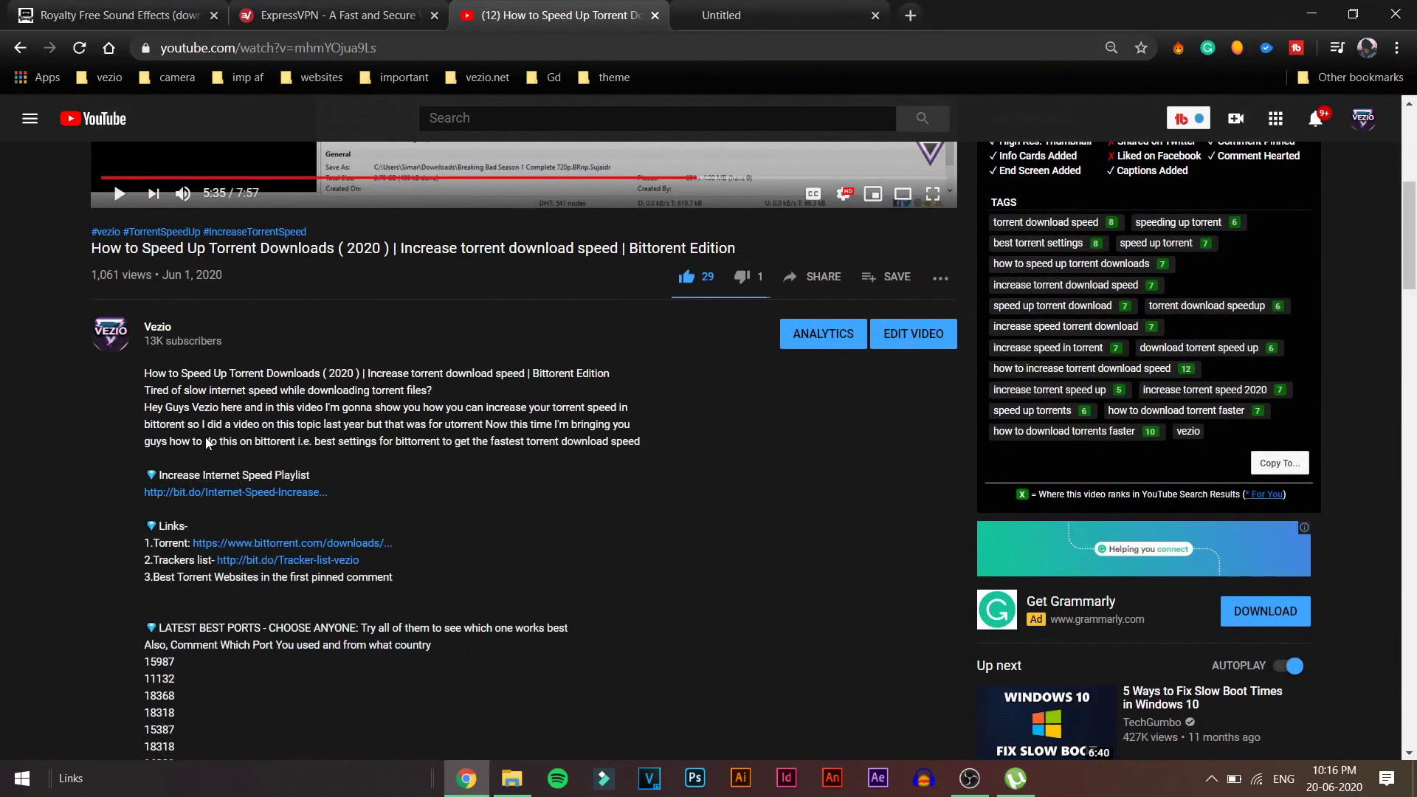
# - Copy every tracker line from the linked trackers.txt into the Sound Effects tracker list
pyautogui.scroll(-1, 284, 492)
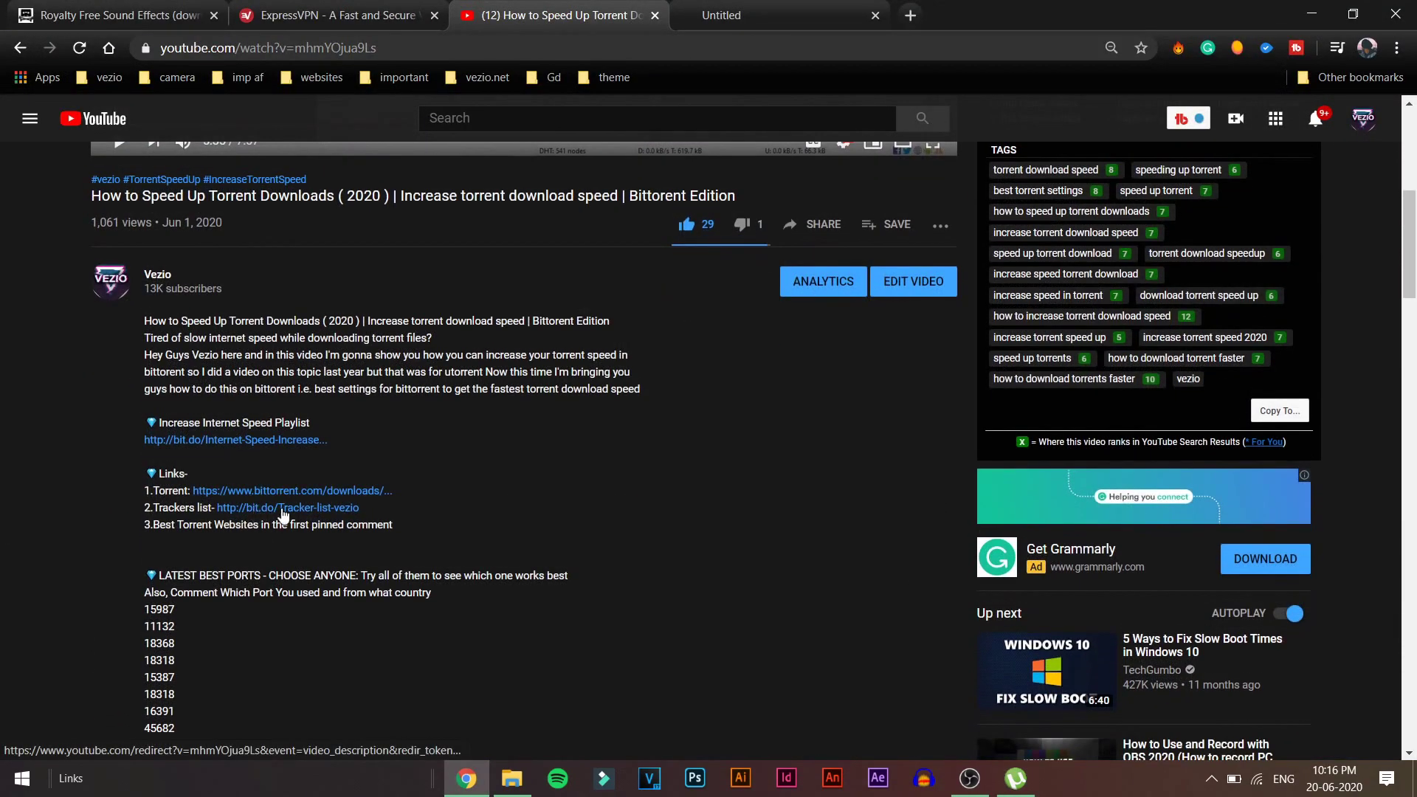
pyautogui.click(284, 508)
pyautogui.moveTo(170, 171); pyautogui.dragTo(585, 680)
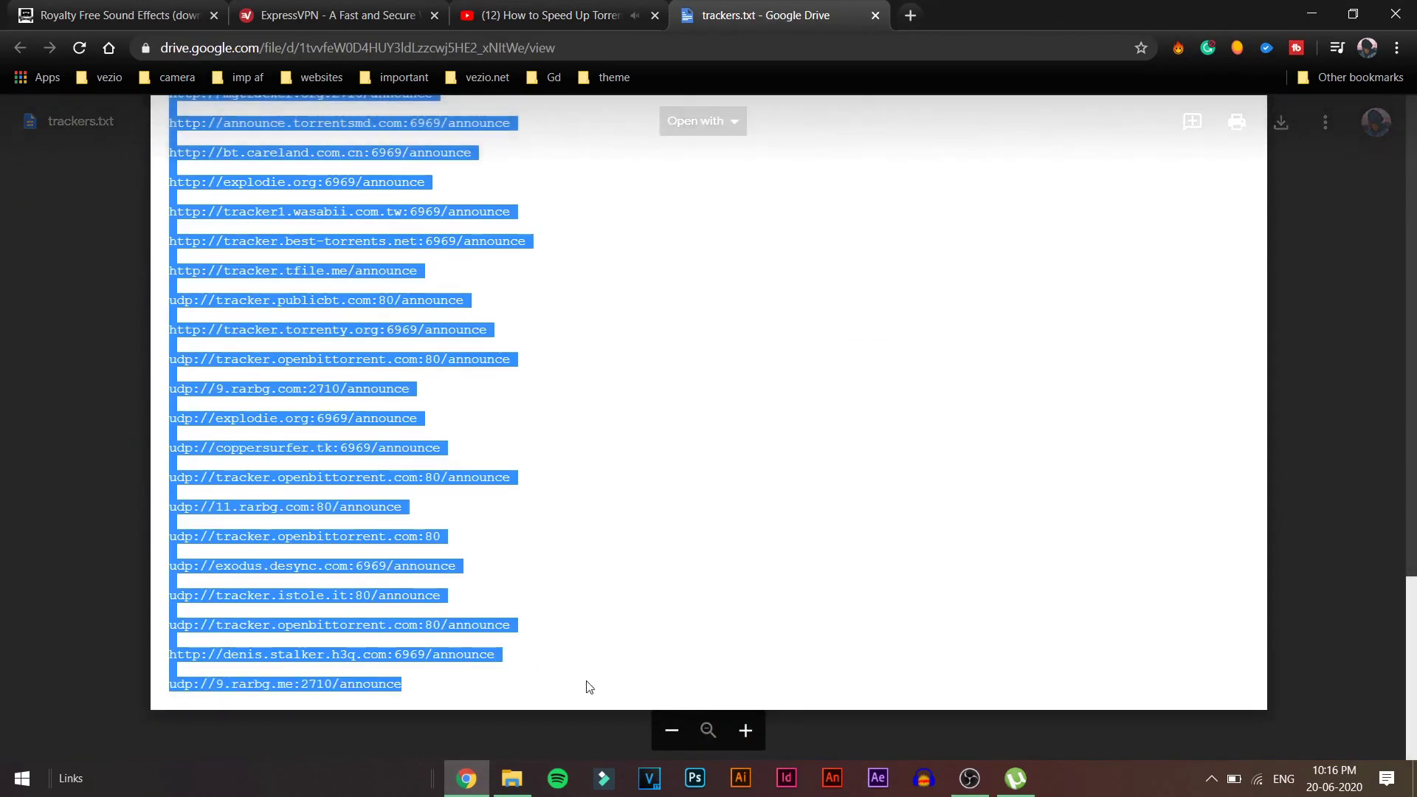
pyautogui.hotkey('alt', 'Tab')
pyautogui.hotkey('ctrl', 'v')
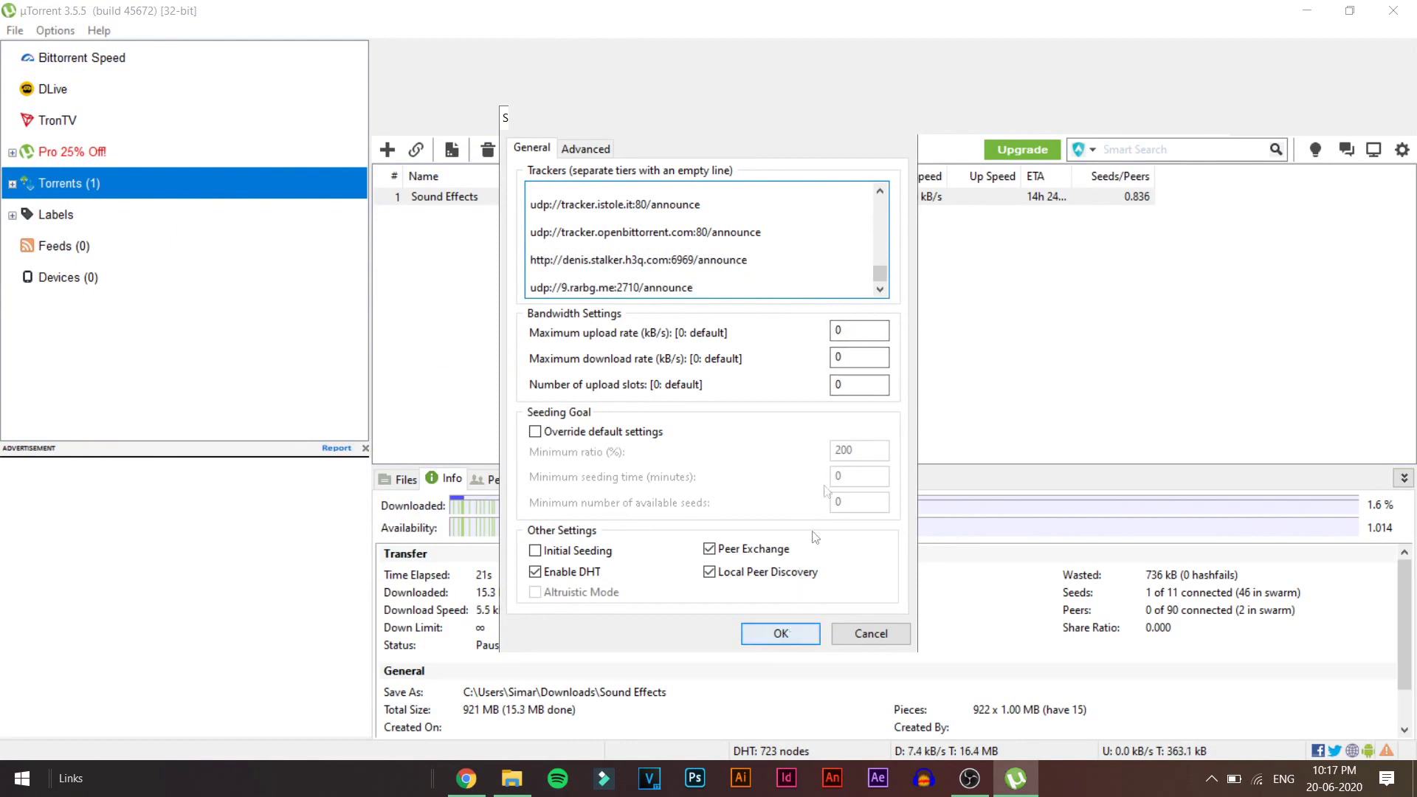
# - Replace the maximum upload rate with 100 kB/s and confirm the Sound Effects properties
pyautogui.moveTo(850, 327); pyautogui.dragTo(788, 333)
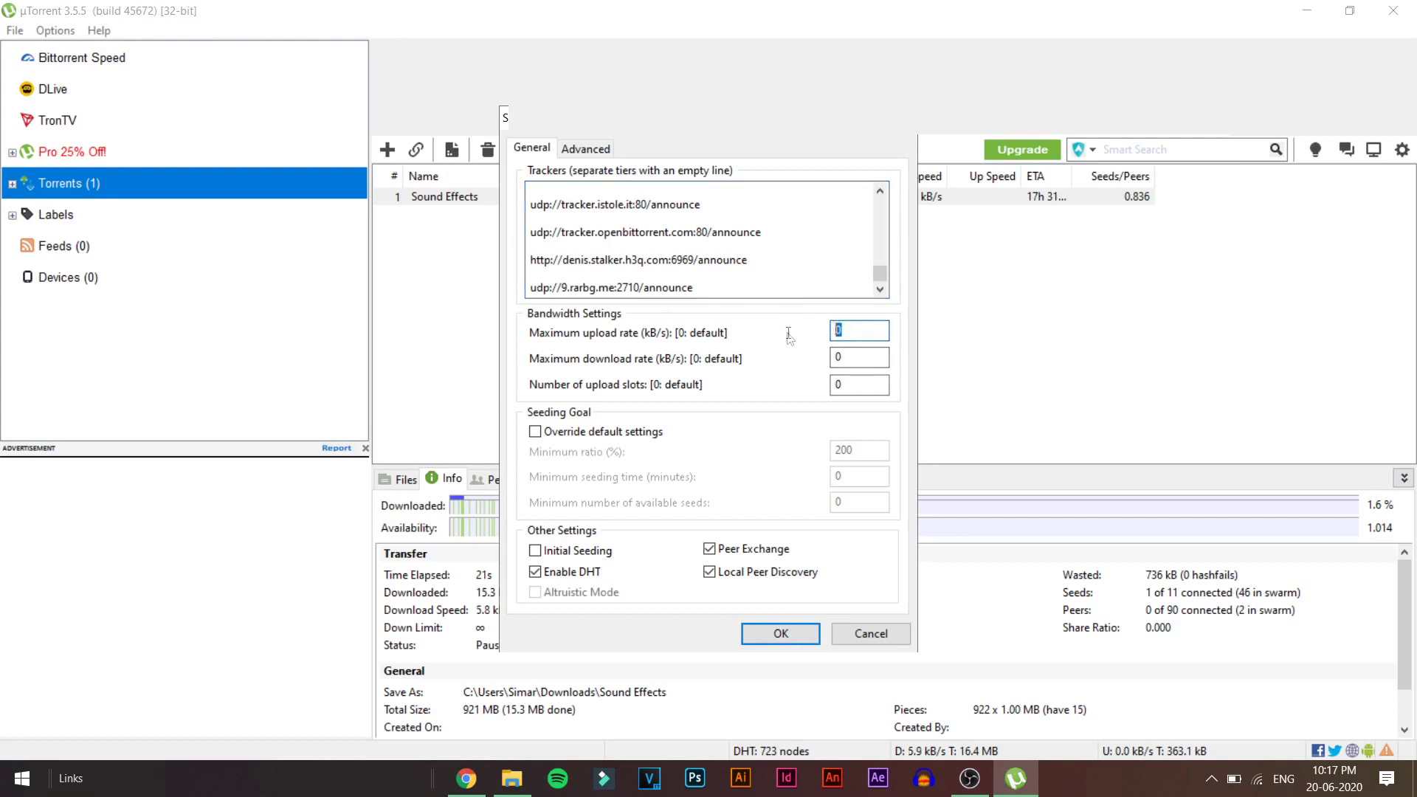
pyautogui.write('100')
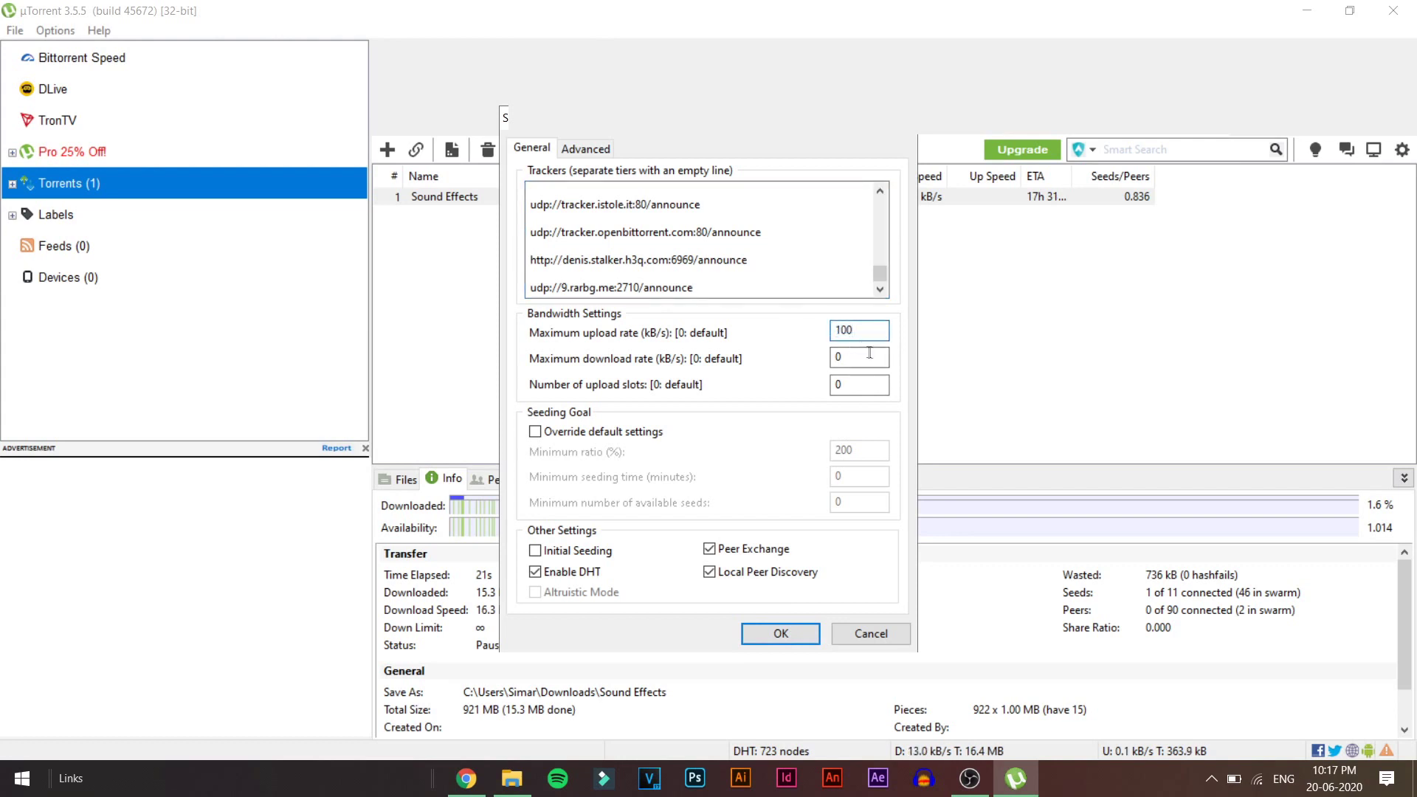
pyautogui.click(779, 636)
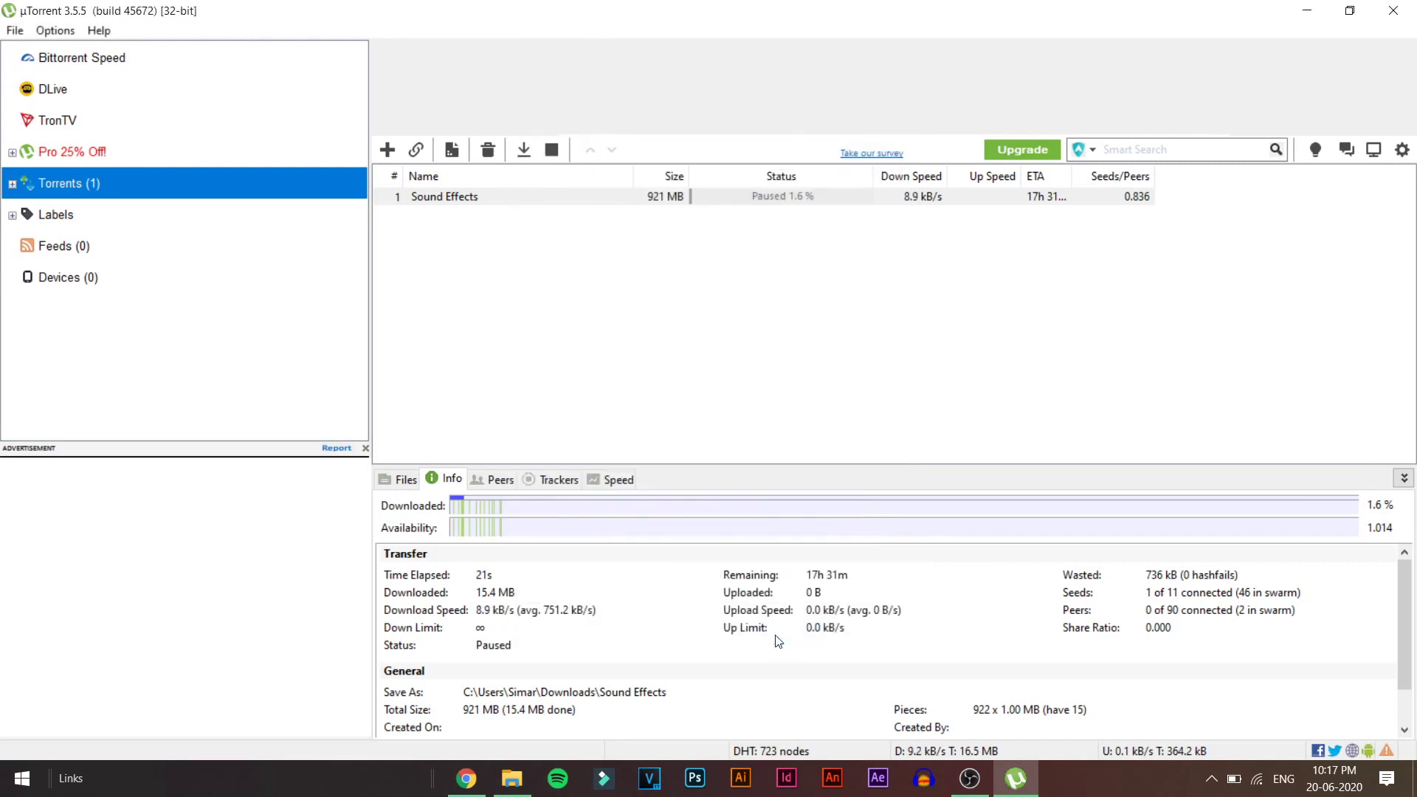
# - Apply Force Start to the Sound Effects torrent from its context menu
pyautogui.rightClick(796, 199)
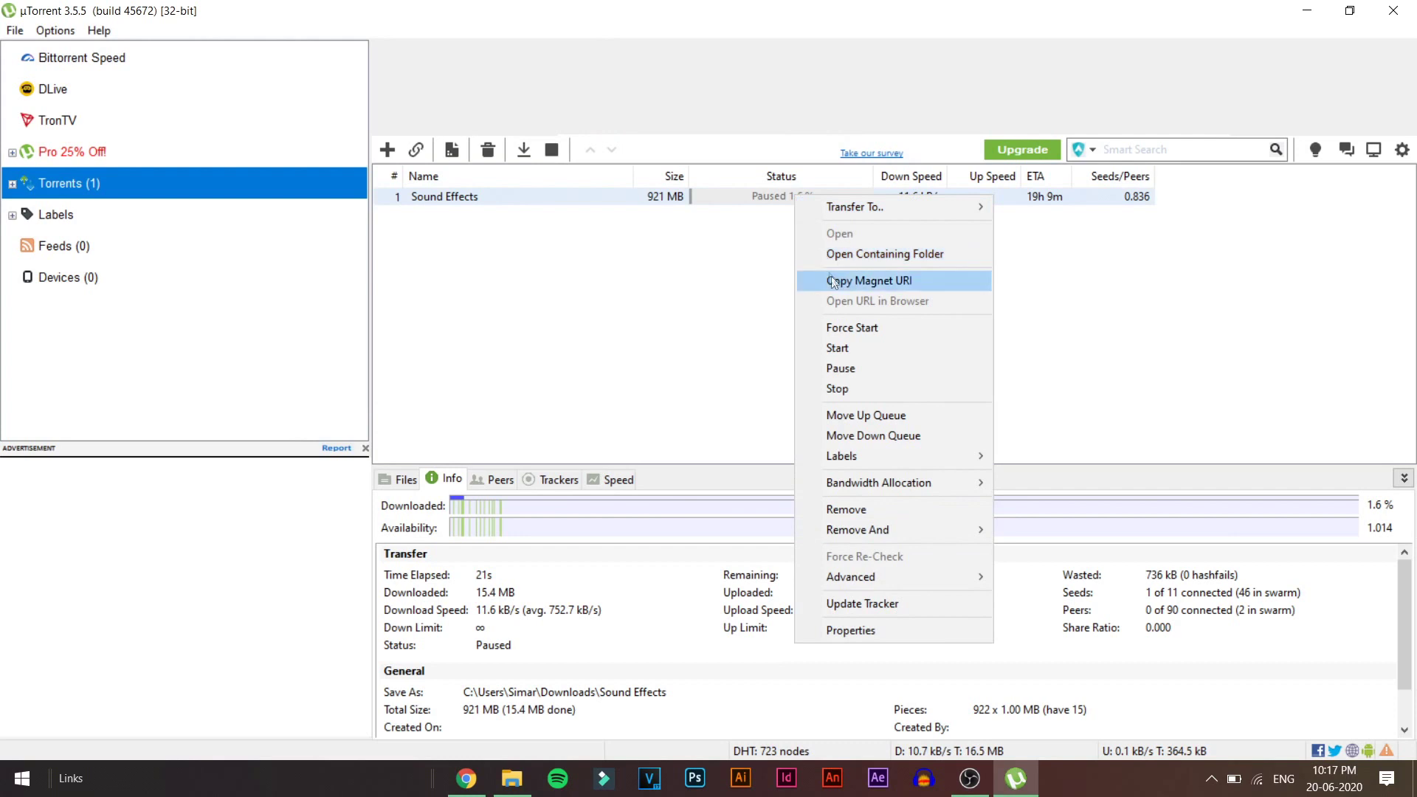
pyautogui.click(852, 328)
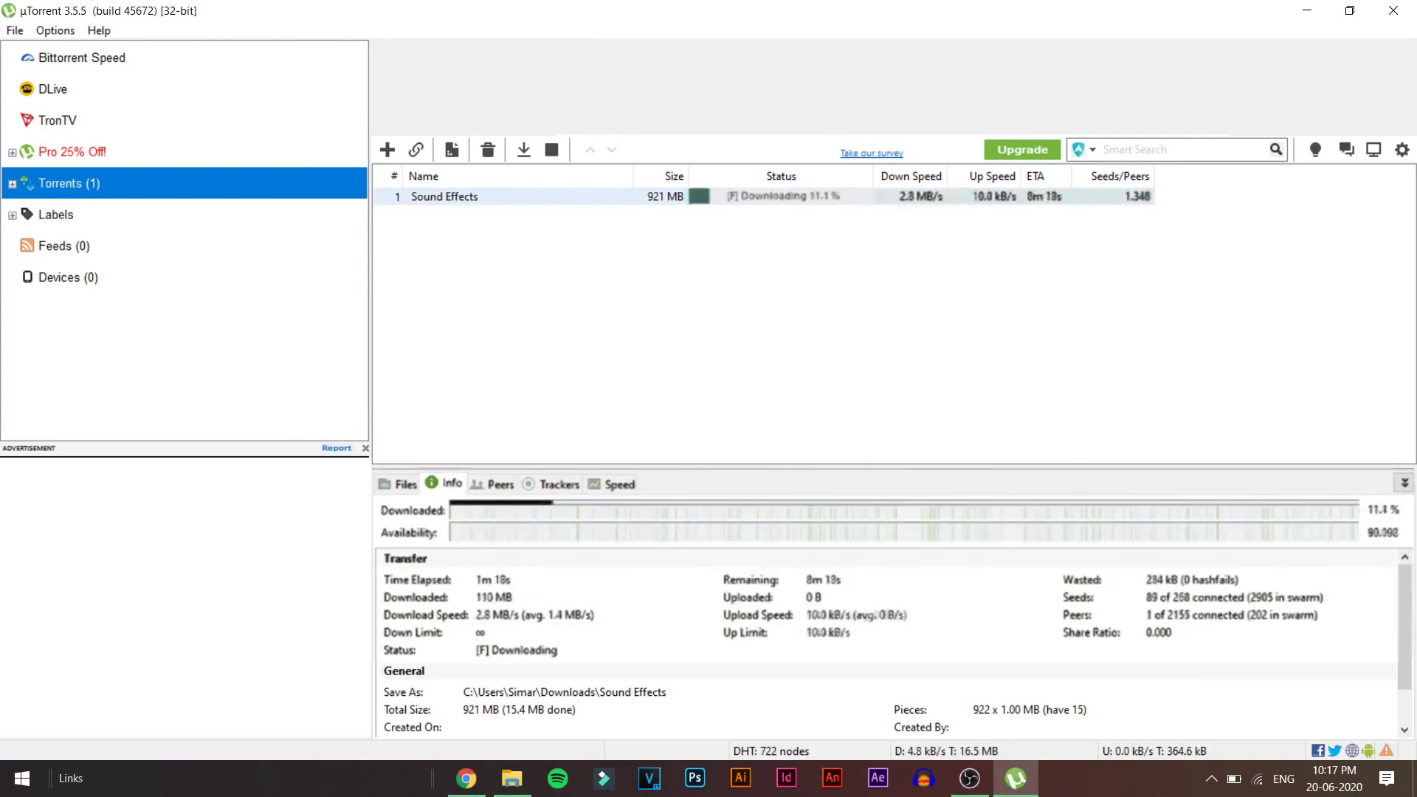